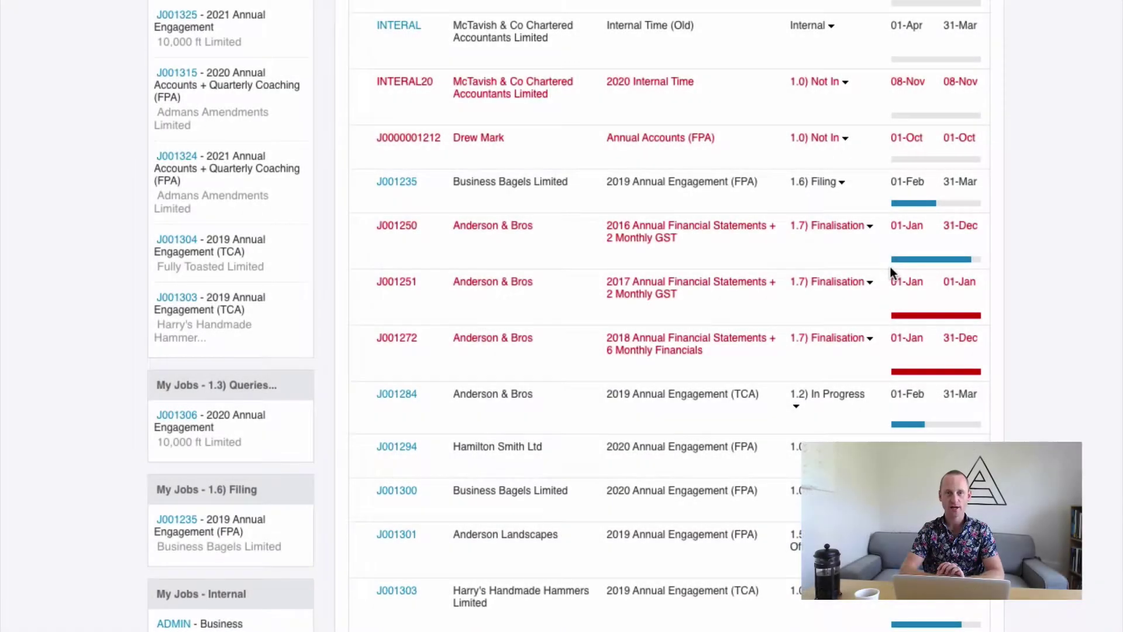
# Sort the job list by client and open Anderson & Bros job J001250.
pyautogui.scroll(7, 660, 192)
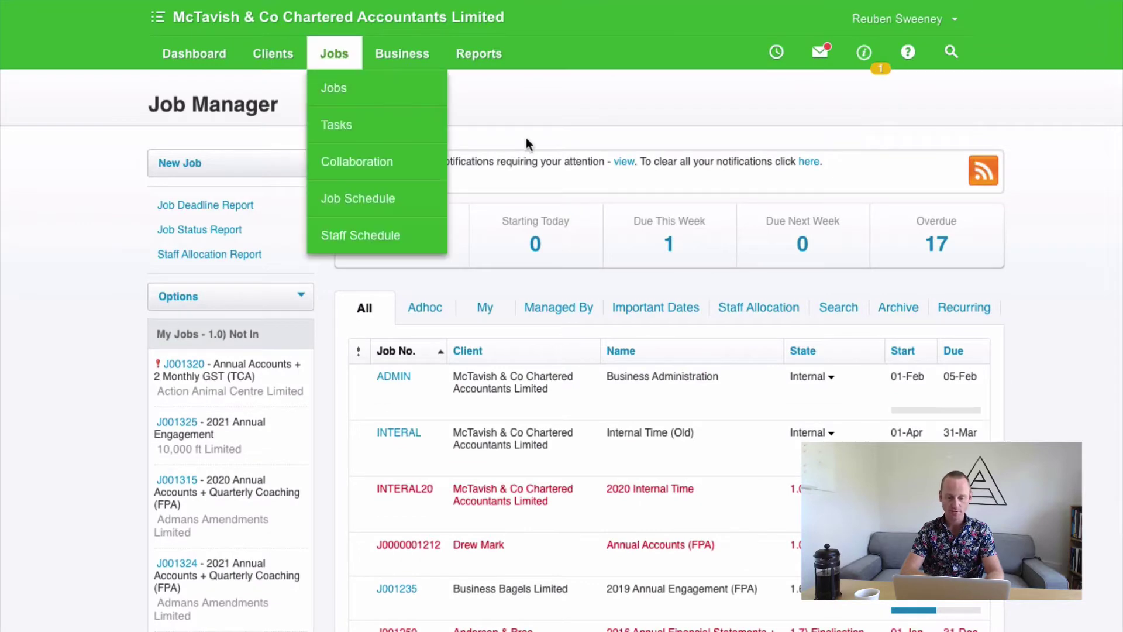
pyautogui.scroll(-7, 454, 427)
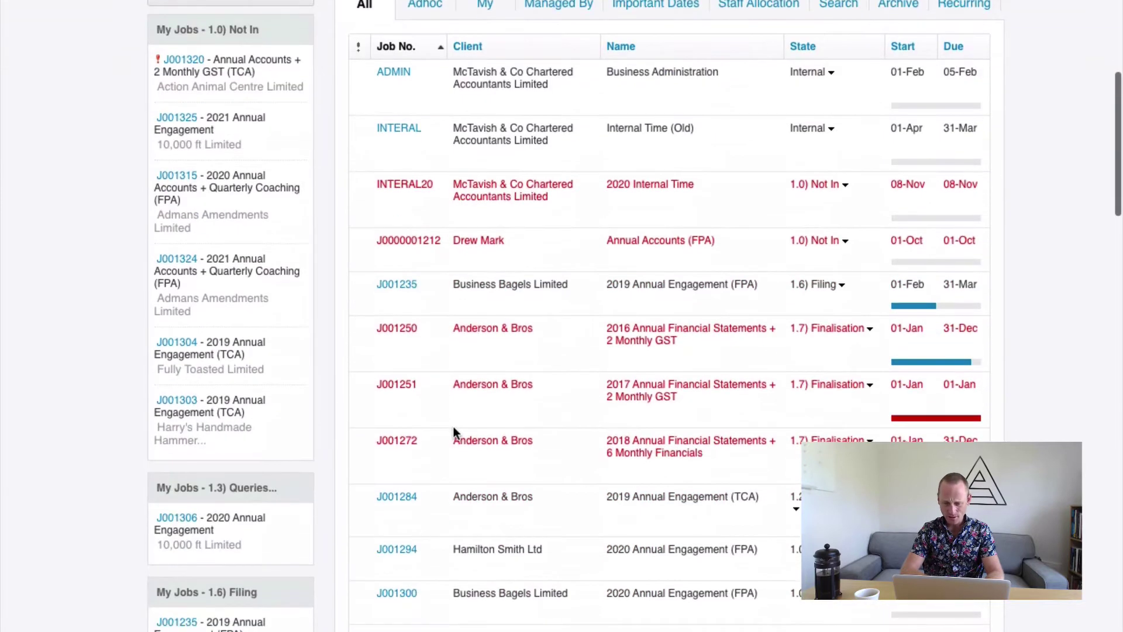
pyautogui.scroll(4, 459, 265)
pyautogui.rightClick(487, 158)
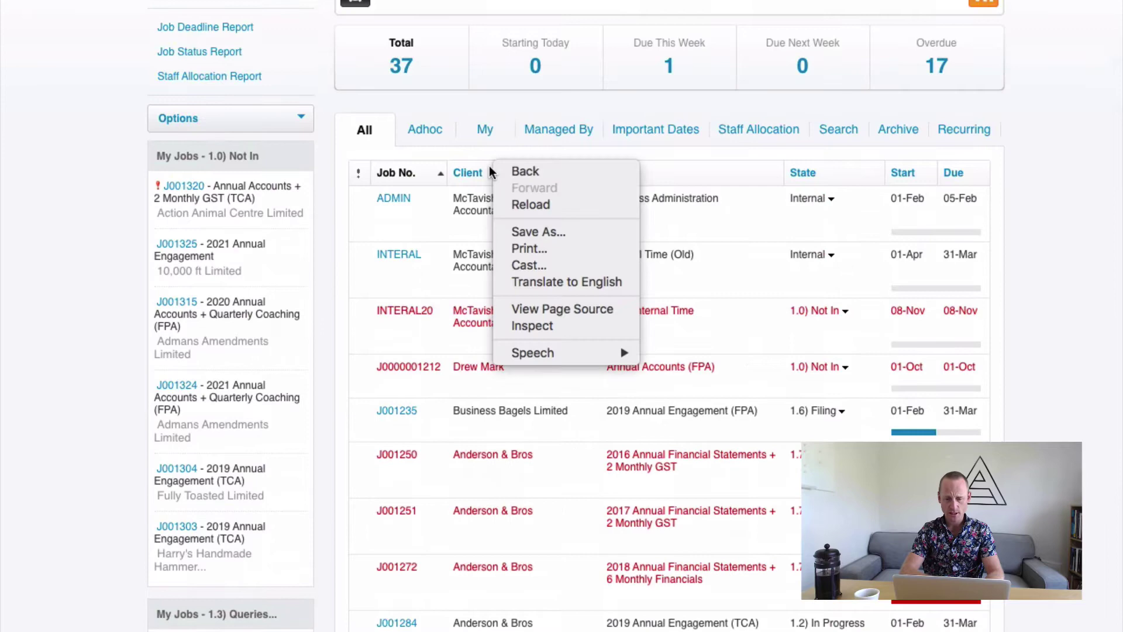
pyautogui.click(476, 159)
pyautogui.click(518, 411)
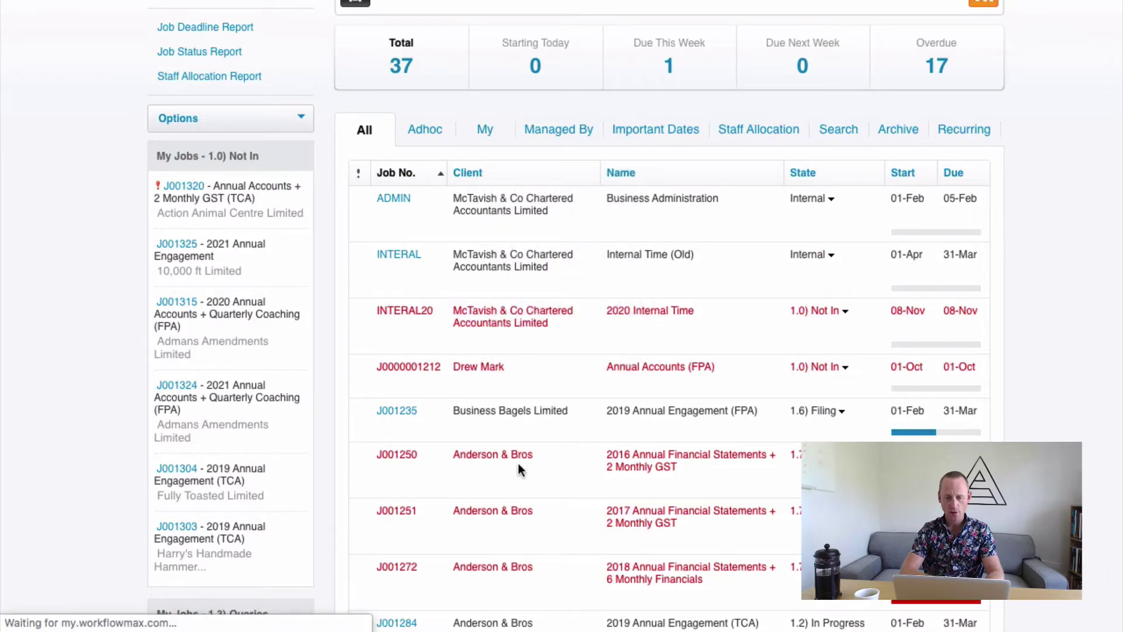
pyautogui.scroll(-8, 518, 462)
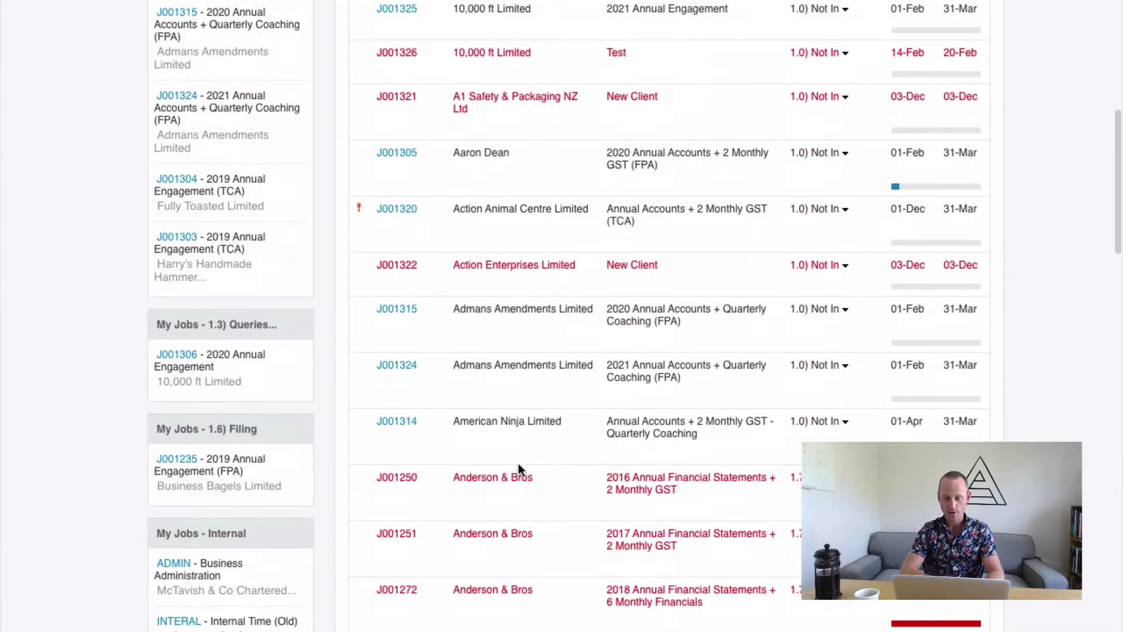
pyautogui.scroll(-3, 517, 462)
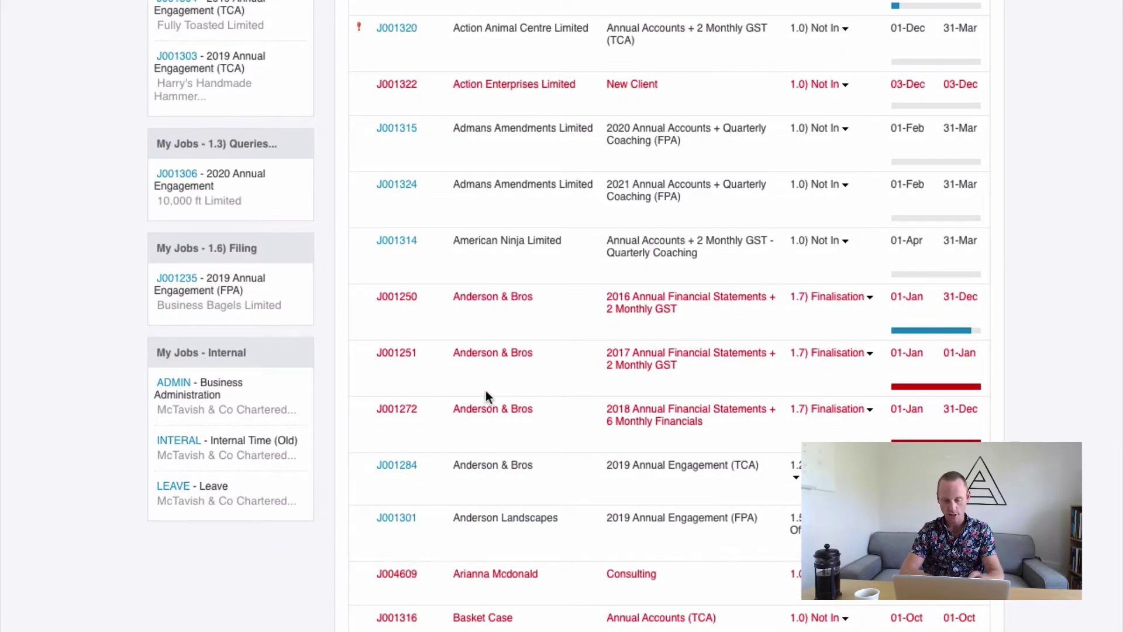
pyautogui.scroll(-1, 486, 391)
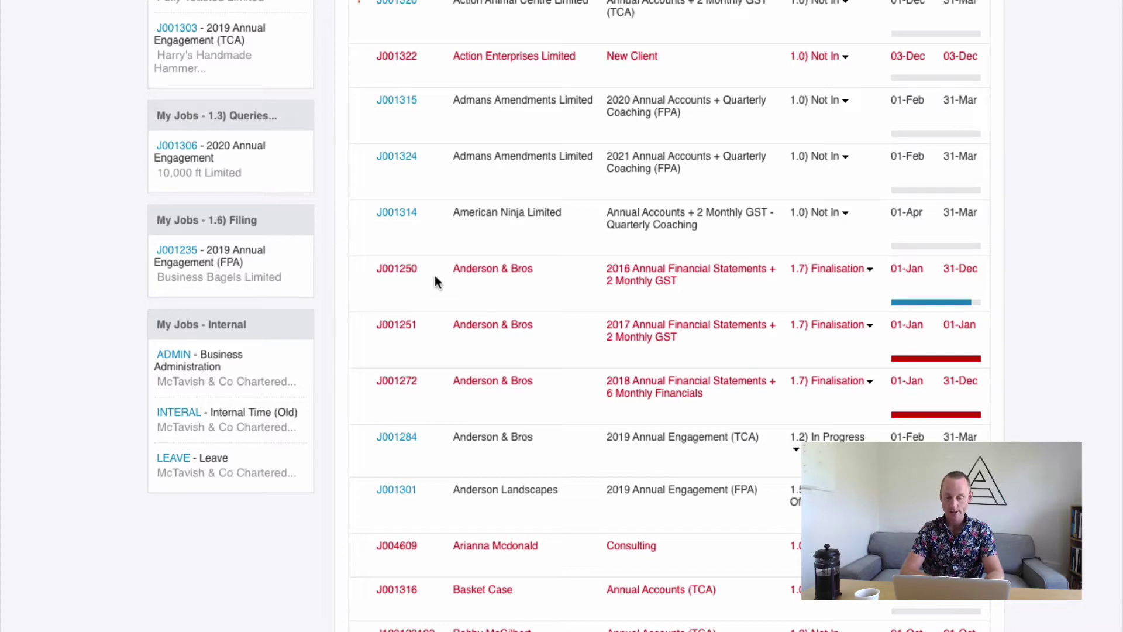
pyautogui.click(397, 271)
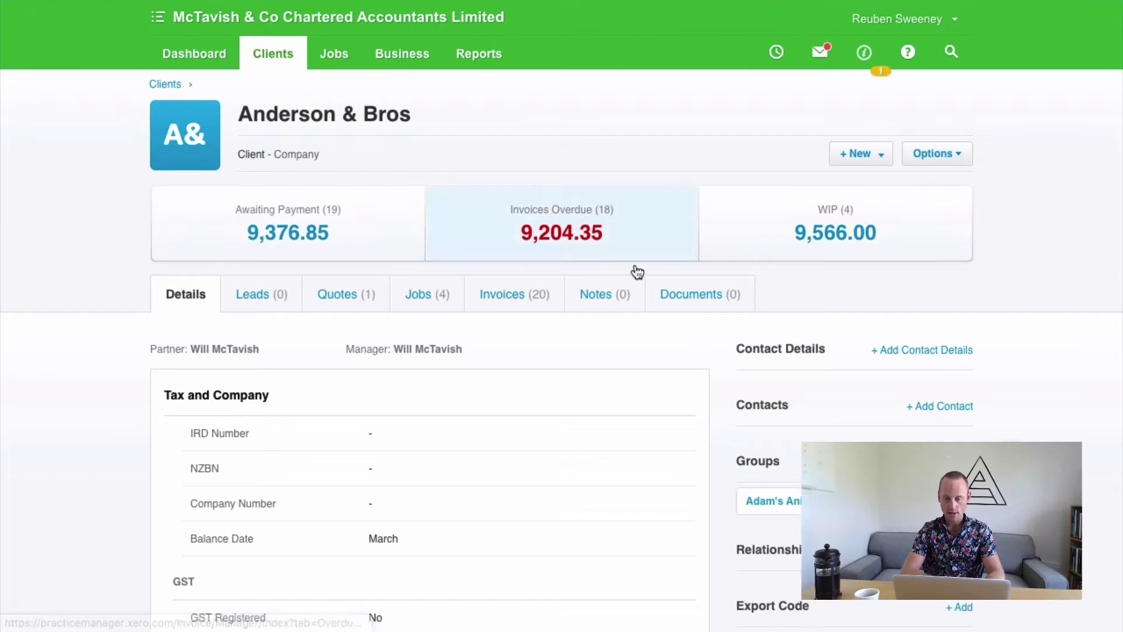
# Scroll through the Anderson & Bros client record to check its Adam's Animal Farm group membership.
pyautogui.scroll(-2, 638, 272)
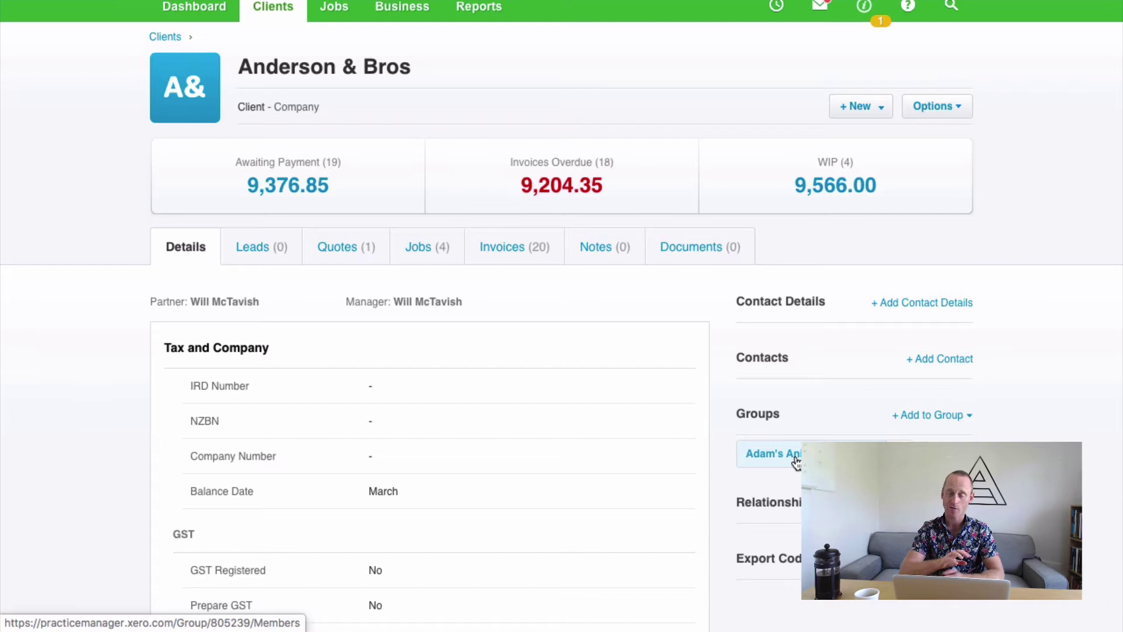
pyautogui.scroll(-2, 721, 436)
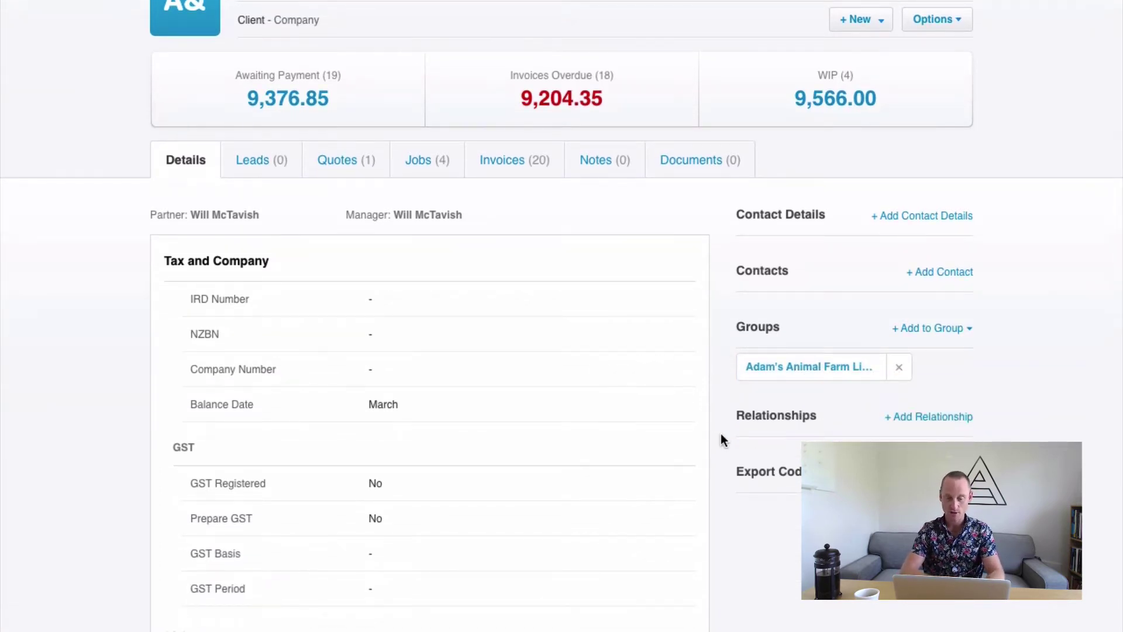
pyautogui.scroll(-2, 720, 439)
pyautogui.scroll(4, 721, 439)
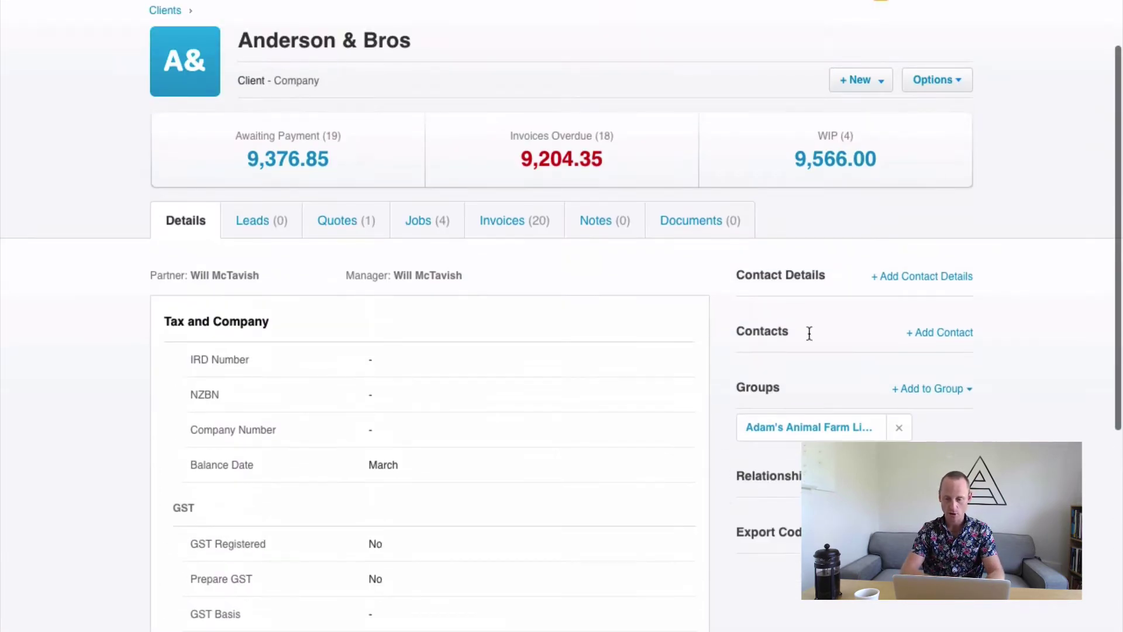
# Edit Anderson & Bros to use Adam's Animal Farm Limited billing details and save.
pyautogui.click(962, 91)
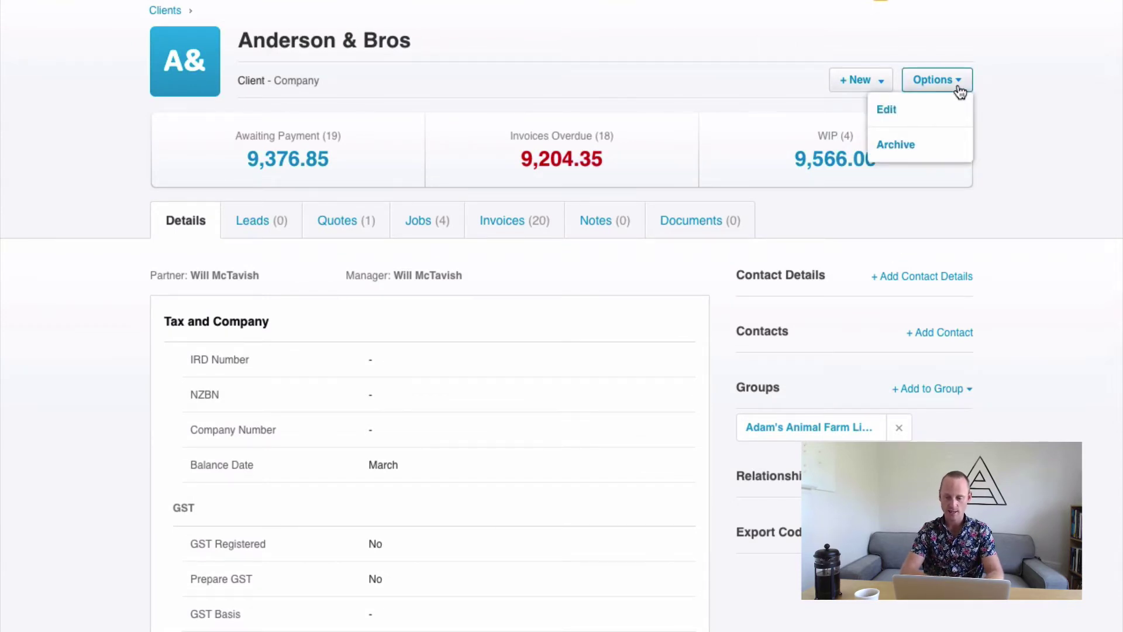
pyautogui.click(888, 110)
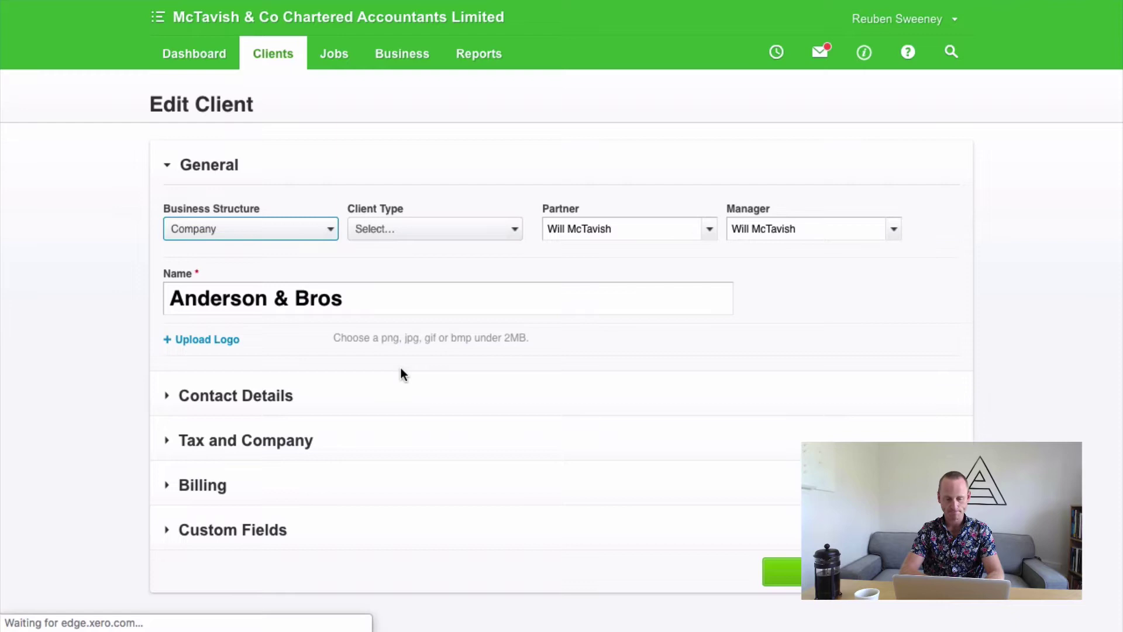
pyautogui.click(169, 486)
pyautogui.scroll(-3, 169, 488)
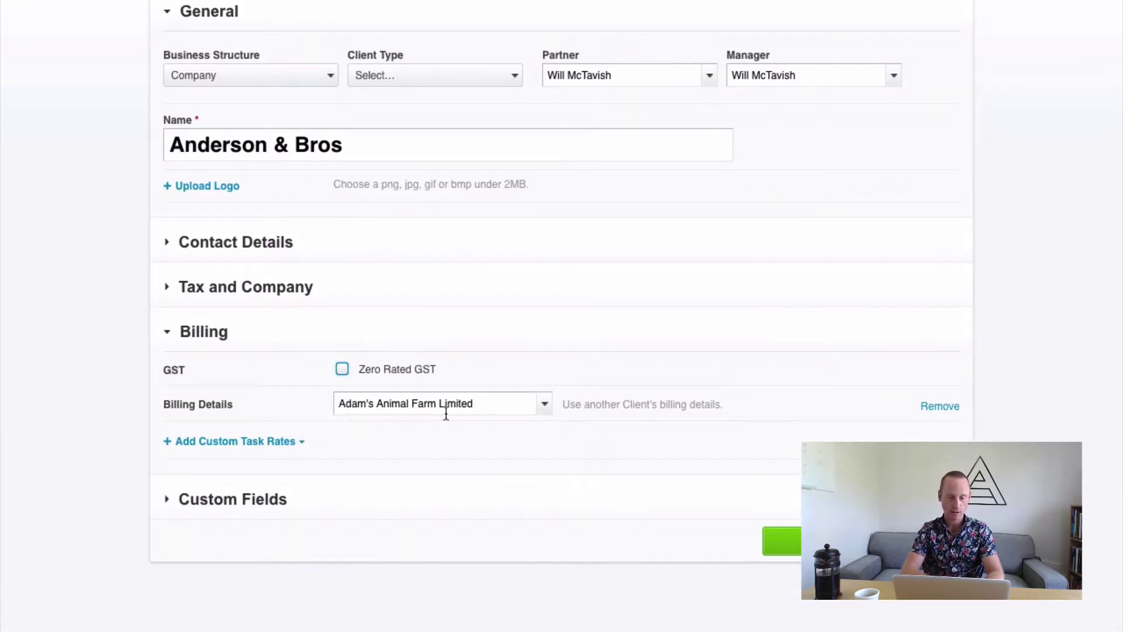
pyautogui.scroll(1, 426, 398)
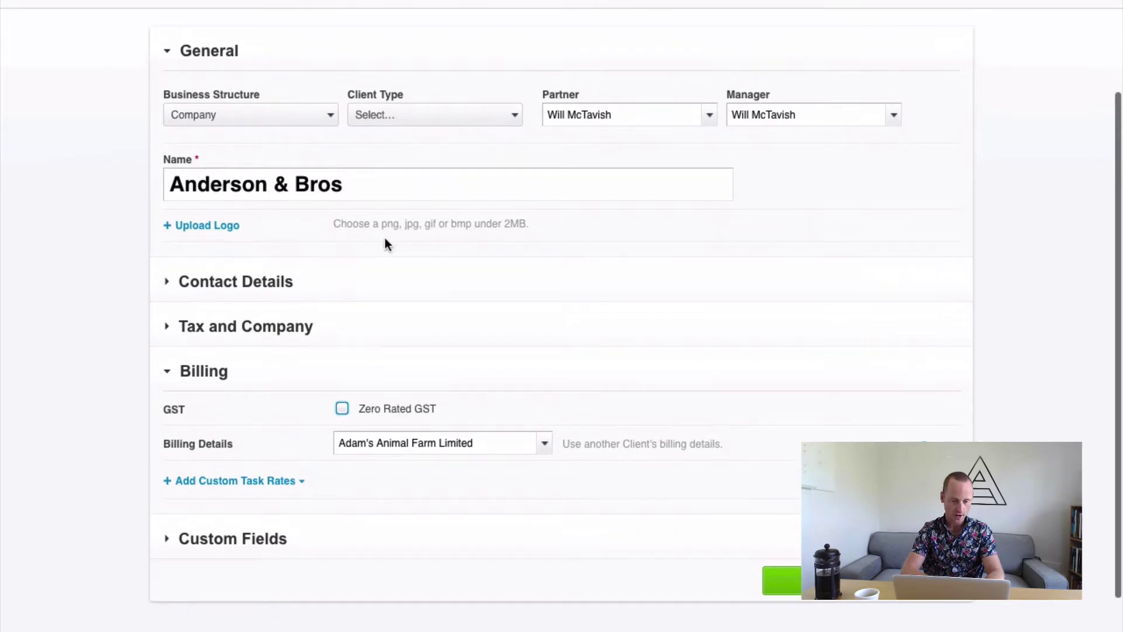
pyautogui.click(491, 443)
pyautogui.write('Adam')
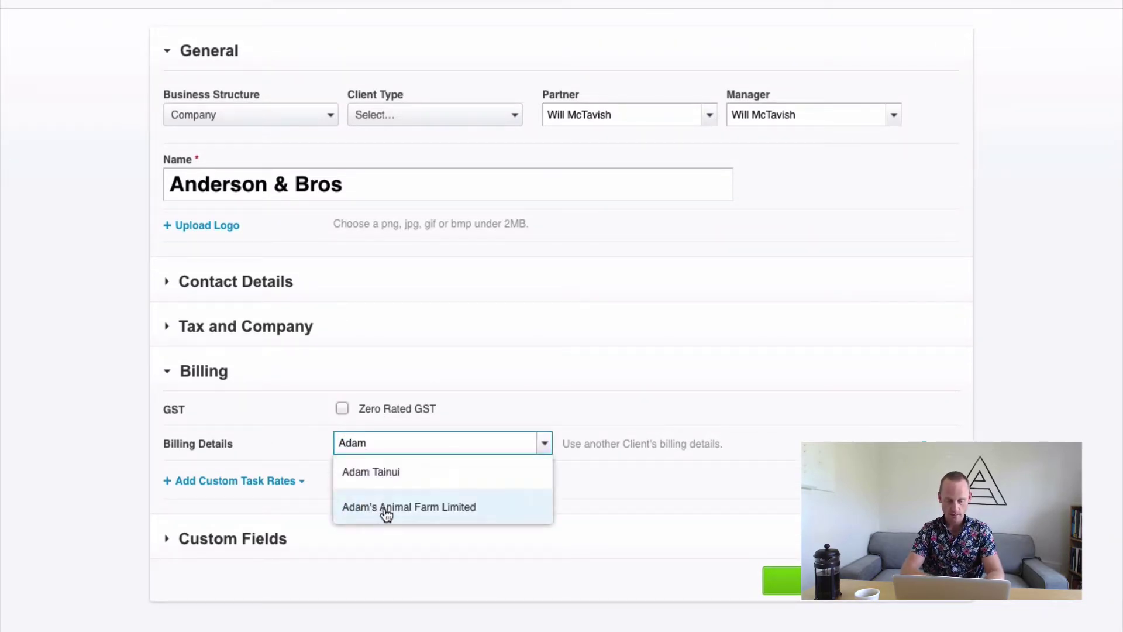
pyautogui.click(386, 509)
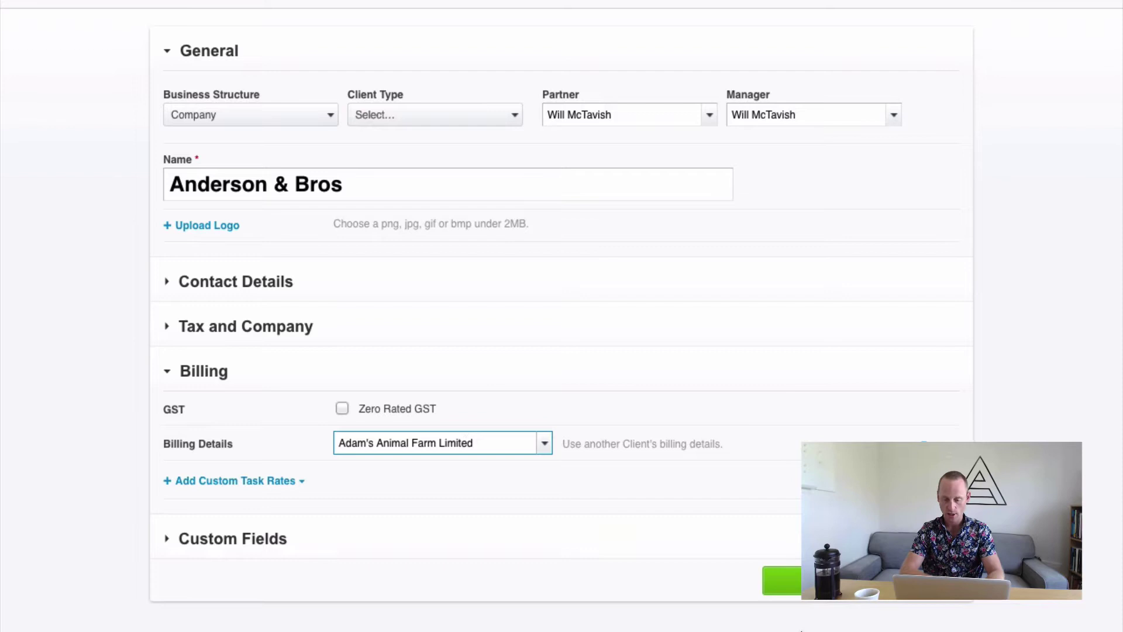
pyautogui.click(784, 581)
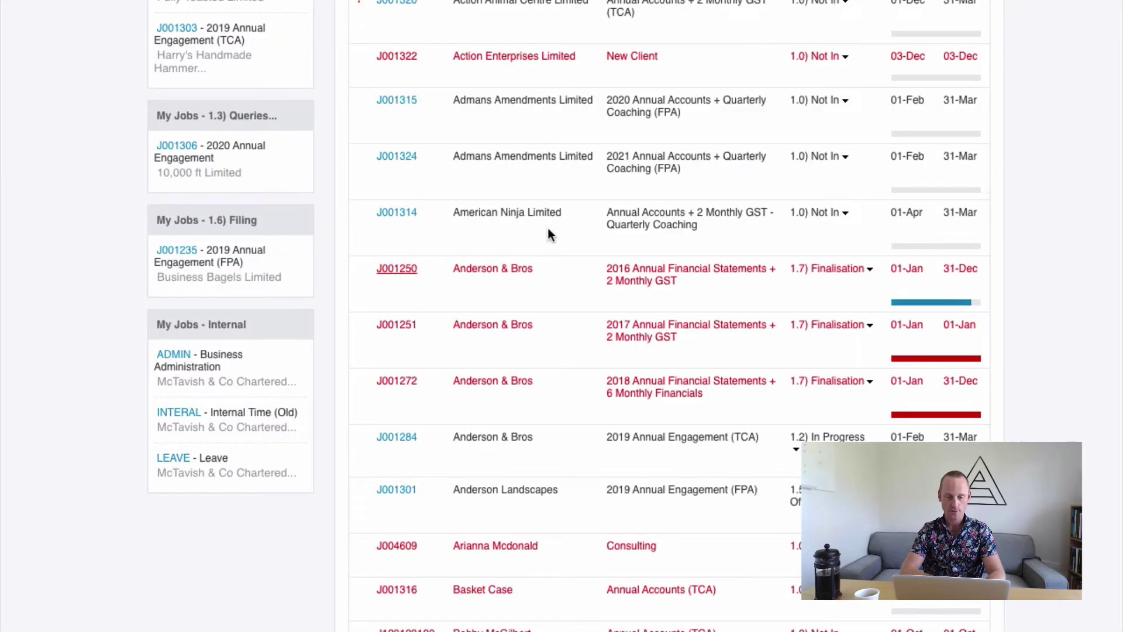
# Go to the All Invoices page and show the + New invoice choices.
pyautogui.scroll(12, 546, 226)
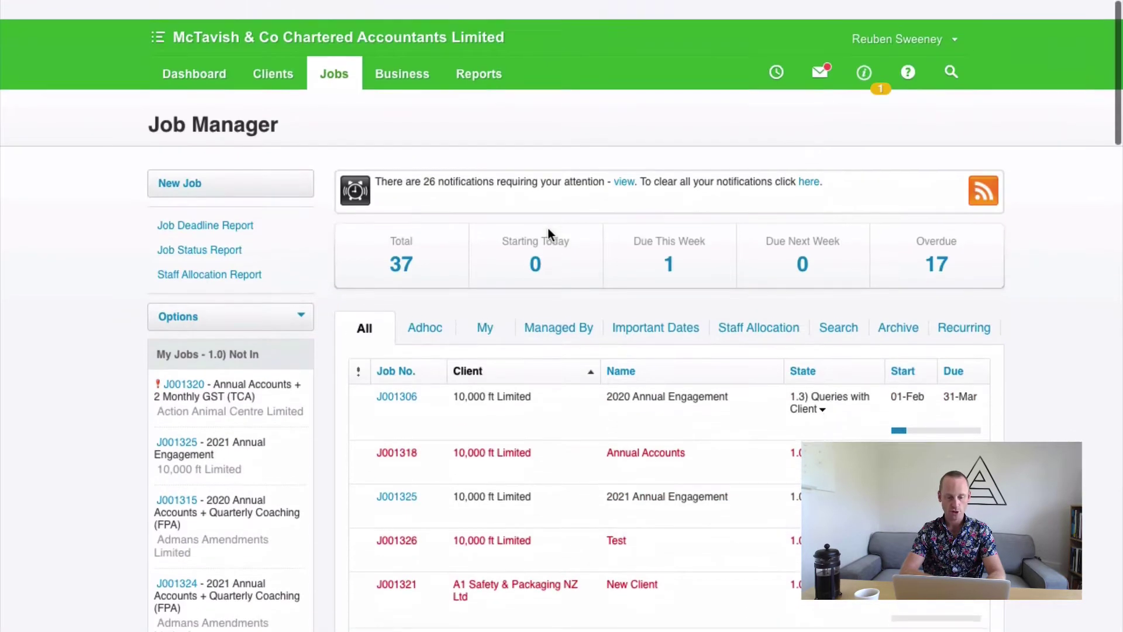
pyautogui.moveTo(401, 58)
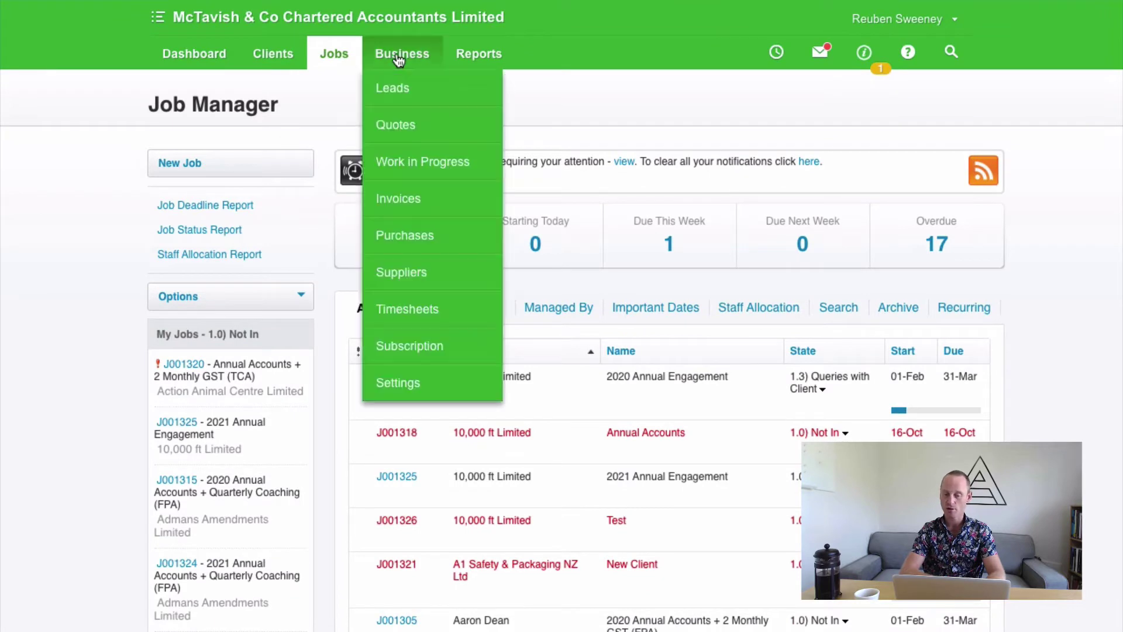
pyautogui.click(399, 202)
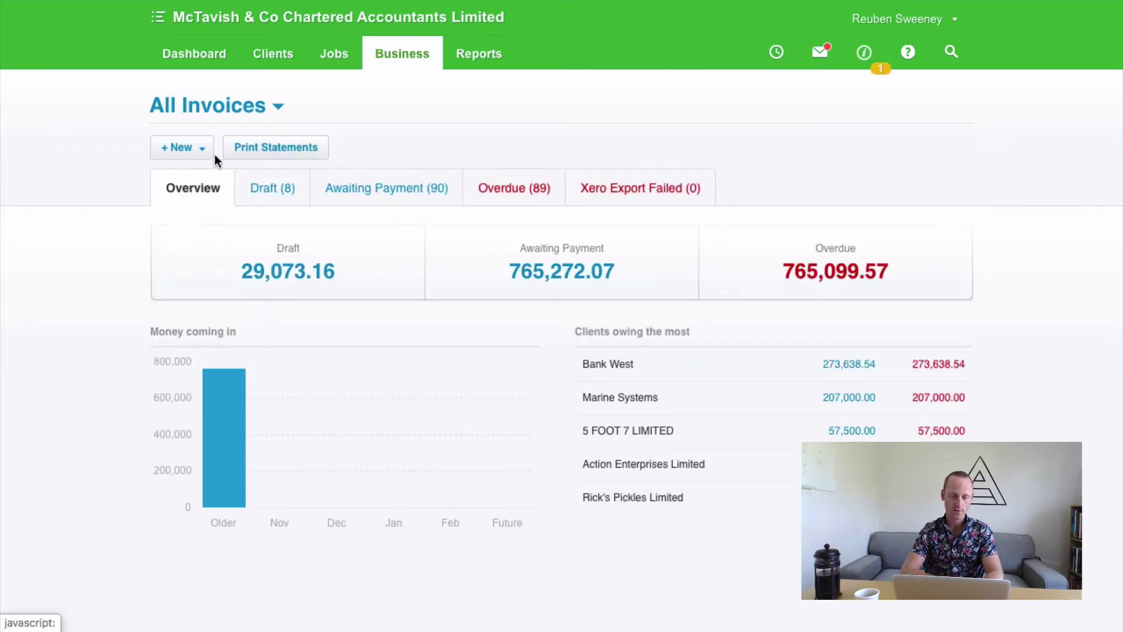
pyautogui.click(206, 156)
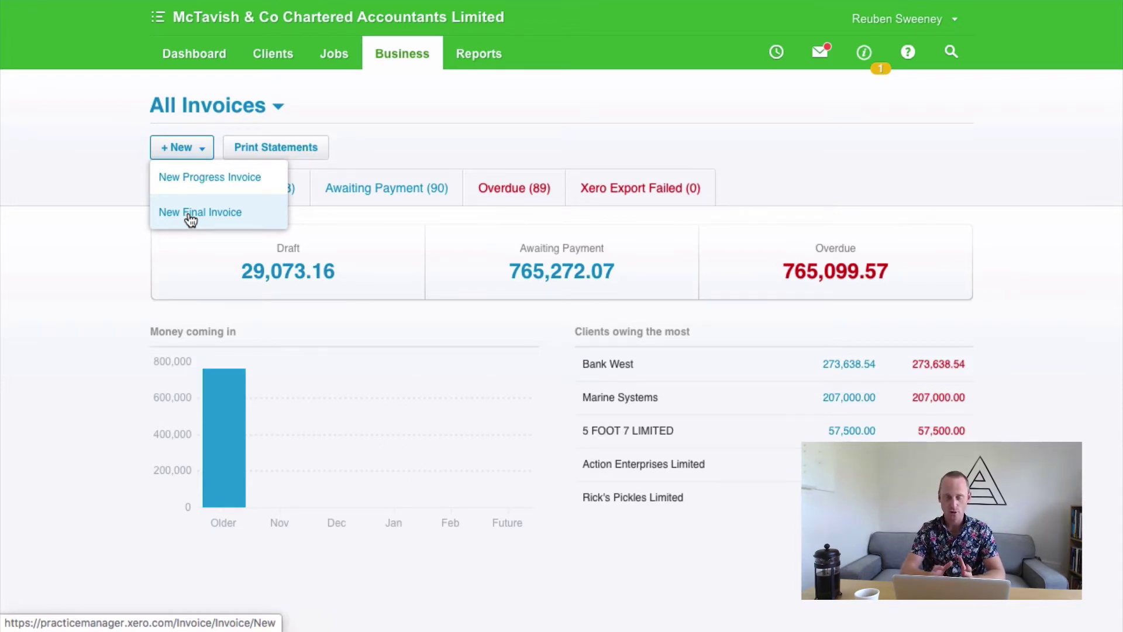
# Start a progress Job Invoice for Adam's Animal Farm Limited, choosing the client's contact.
pyautogui.click(191, 177)
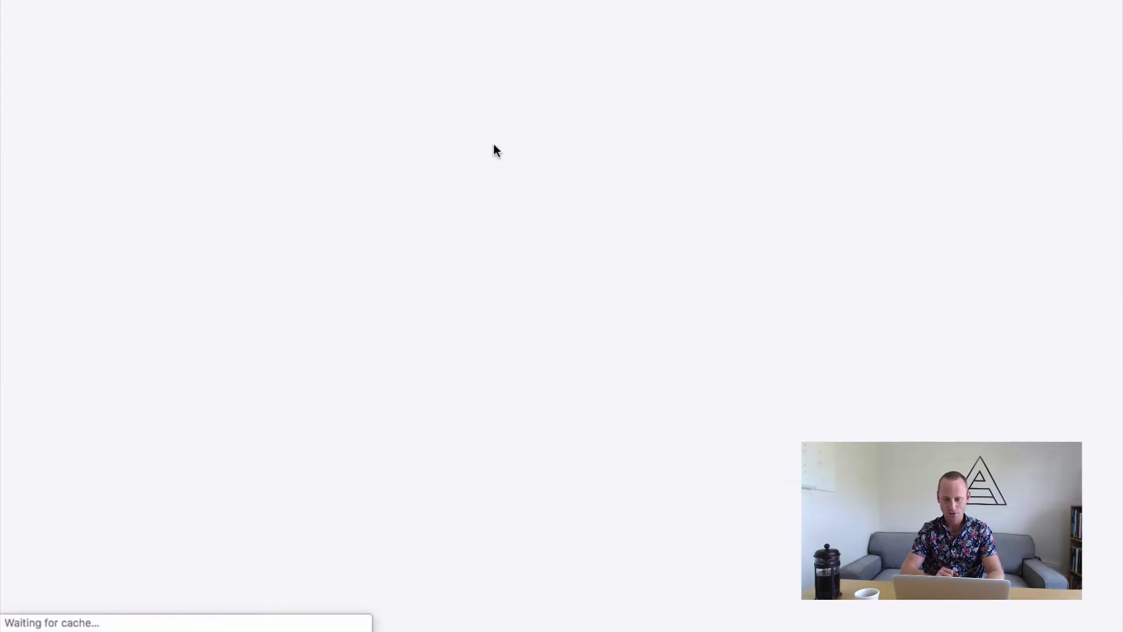
pyautogui.scroll(-1, 432, 437)
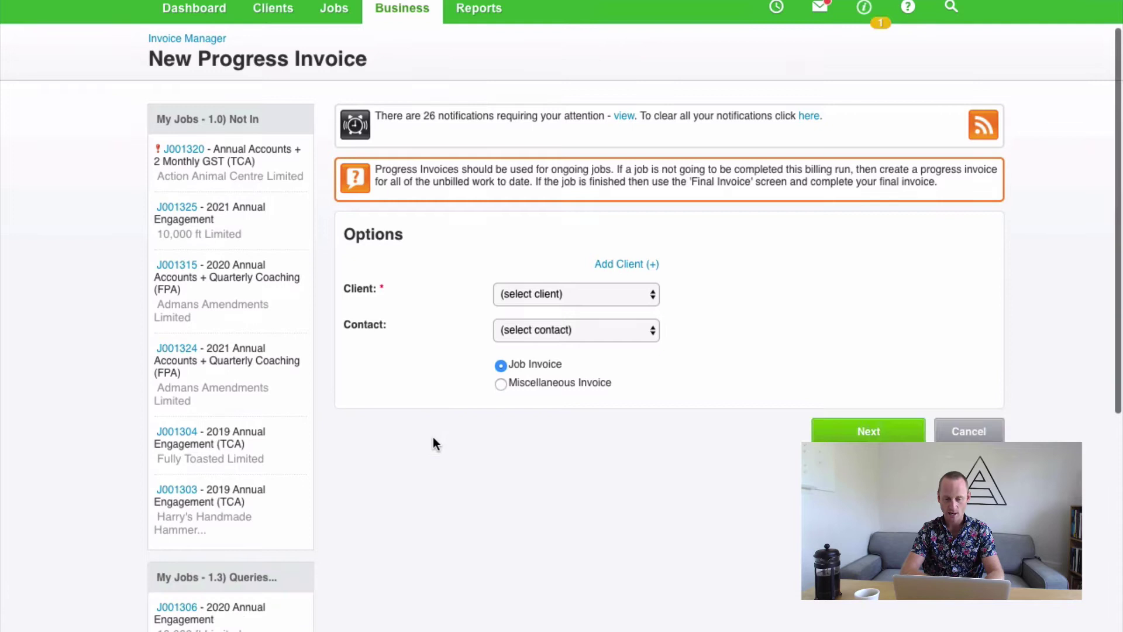
pyautogui.click(548, 296)
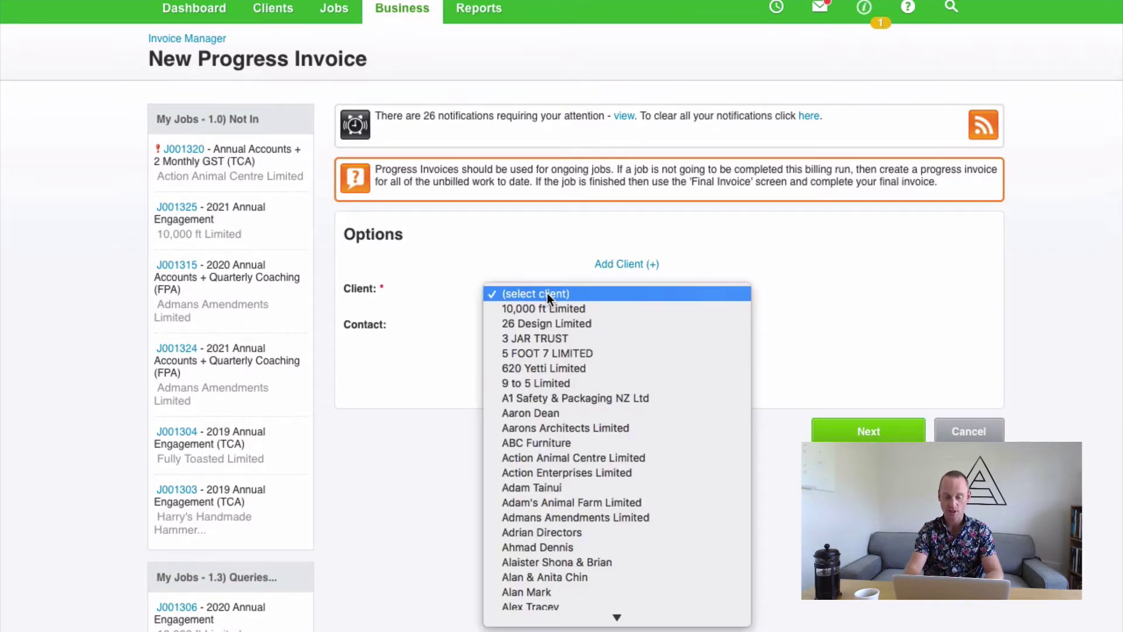
pyautogui.write('ad')
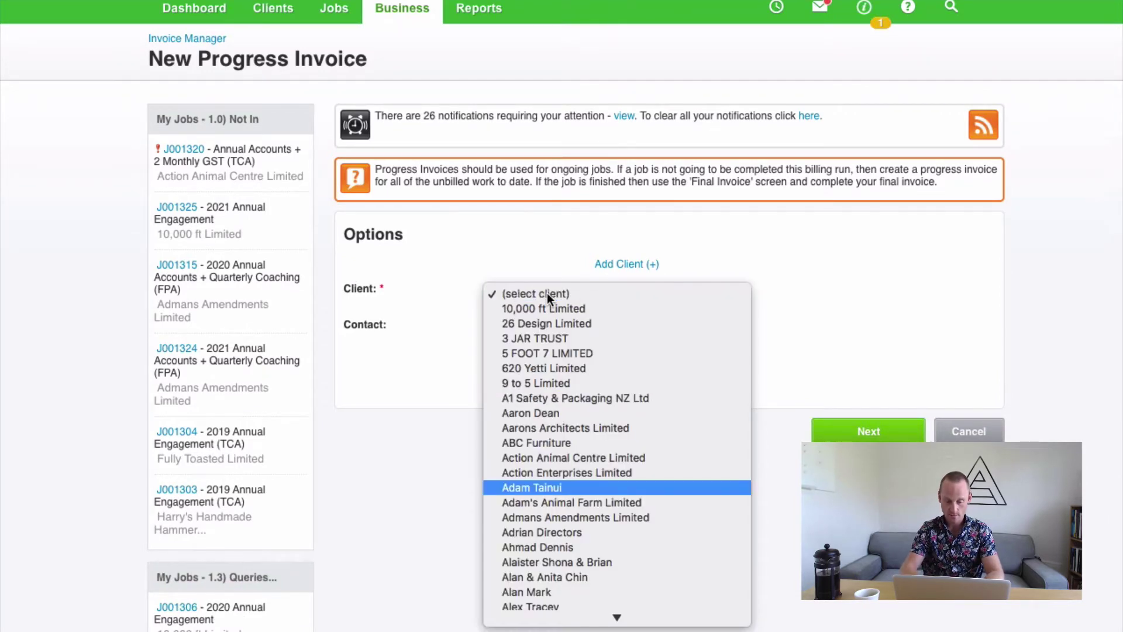
pyautogui.press('Escape')
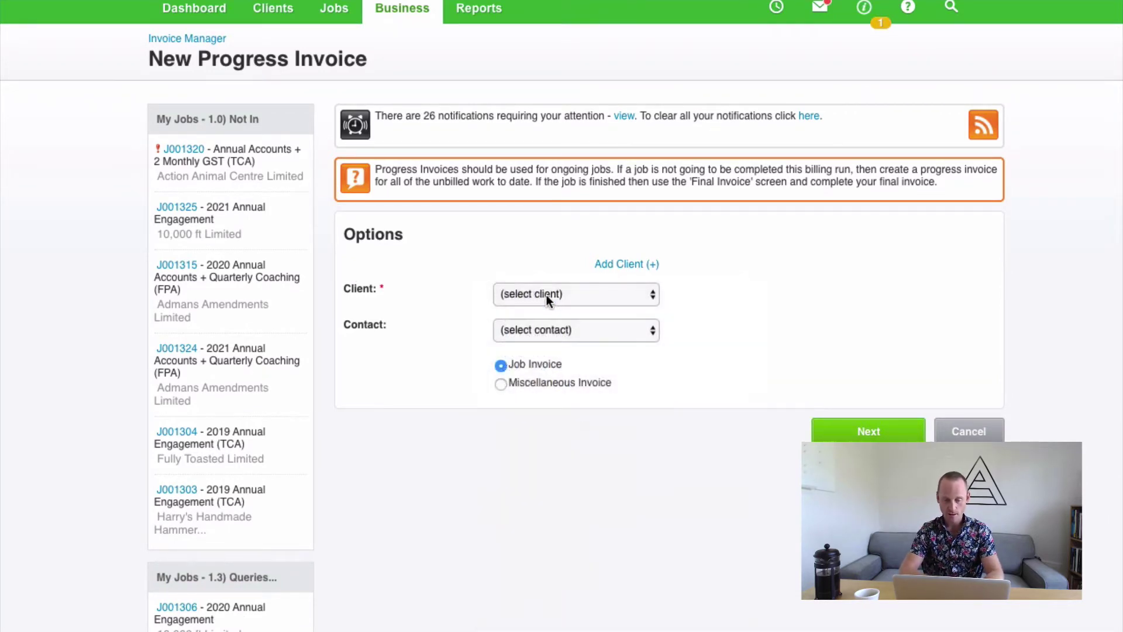
pyautogui.click(524, 330)
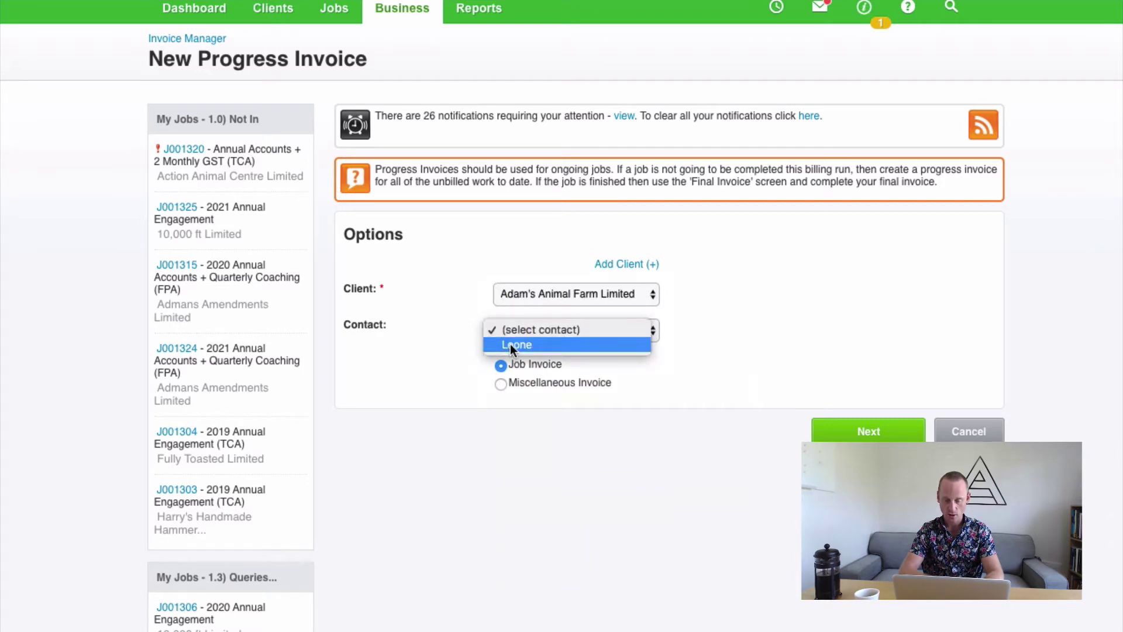
pyautogui.click(510, 344)
pyautogui.click(868, 431)
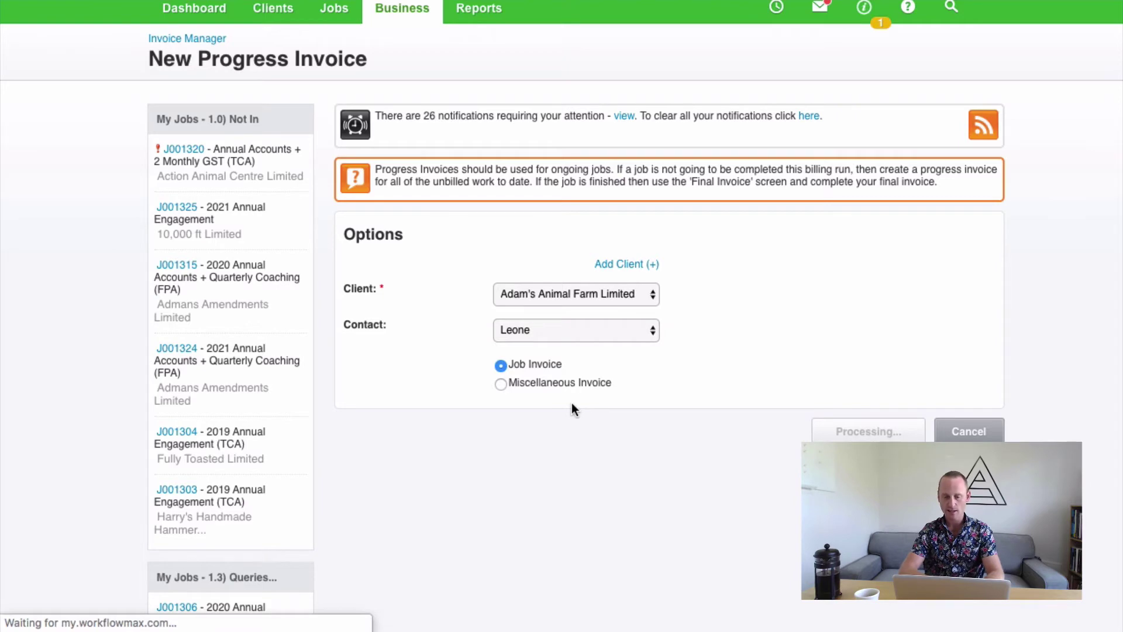
# Select jobs J001250, J001272 and J001284 to build the draft progress invoice.
pyautogui.scroll(-2, 571, 402)
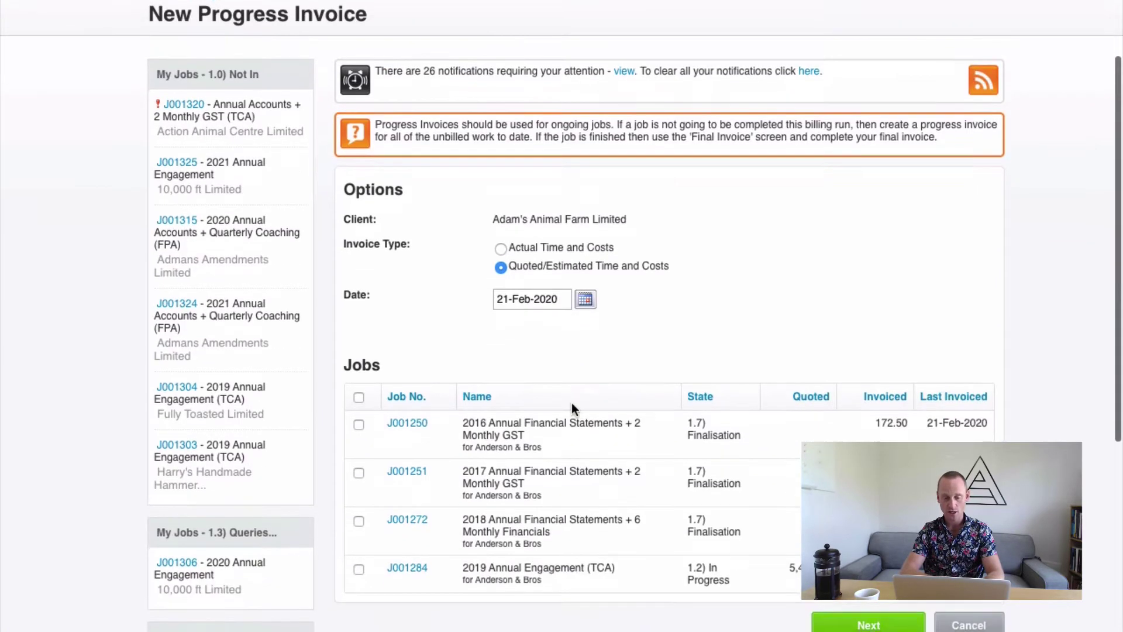
pyautogui.scroll(-2, 571, 403)
pyautogui.scroll(-2, 454, 294)
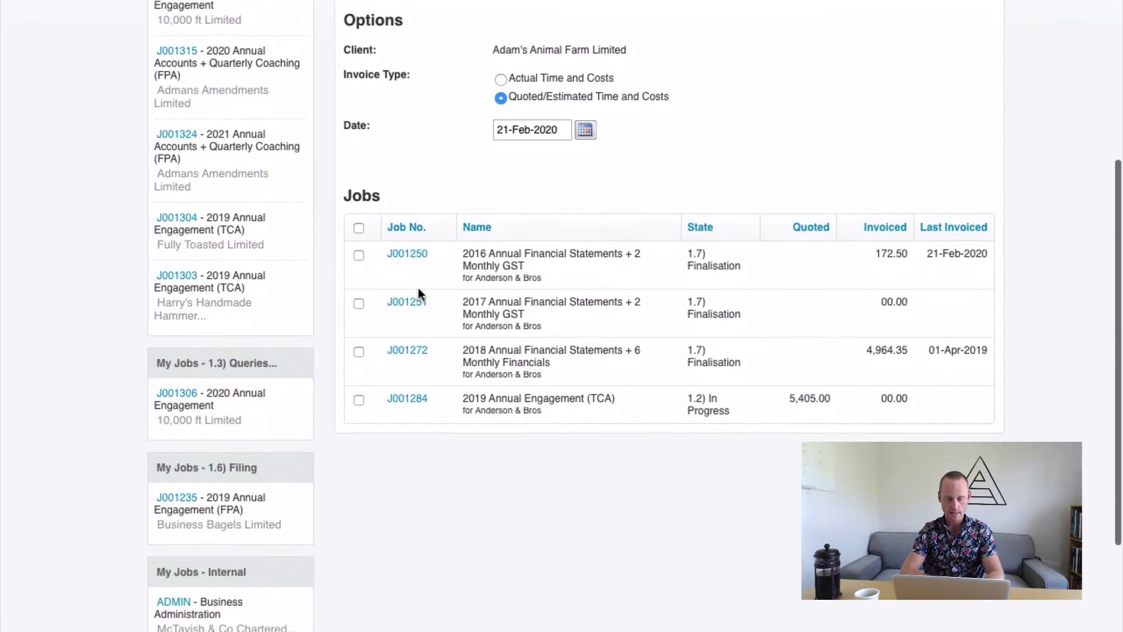
pyautogui.click(359, 256)
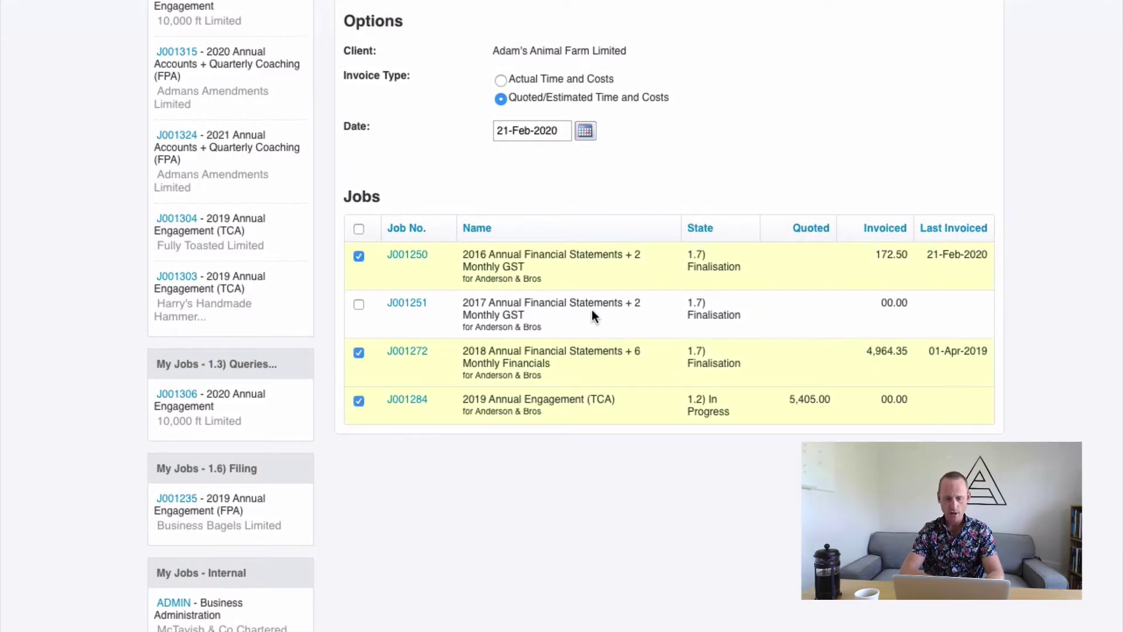
pyautogui.scroll(1, 591, 310)
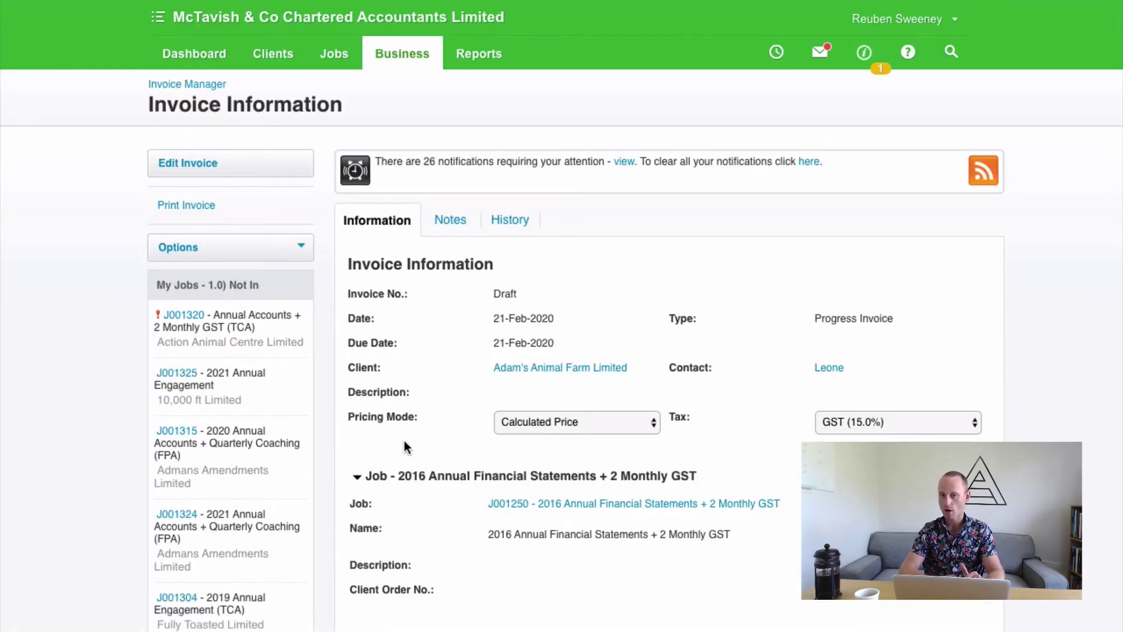
# Collapse the 2016, 2018 and 2019 job sections and scroll to the 6,985.79 total.
pyautogui.click(356, 476)
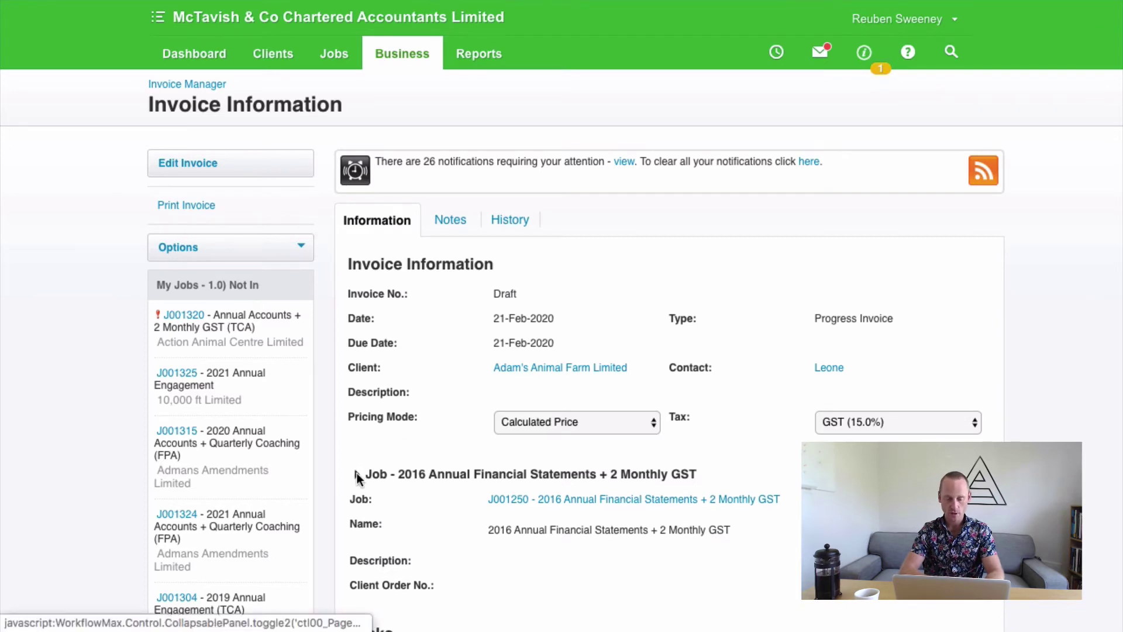
pyautogui.scroll(-3, 357, 473)
pyautogui.click(356, 424)
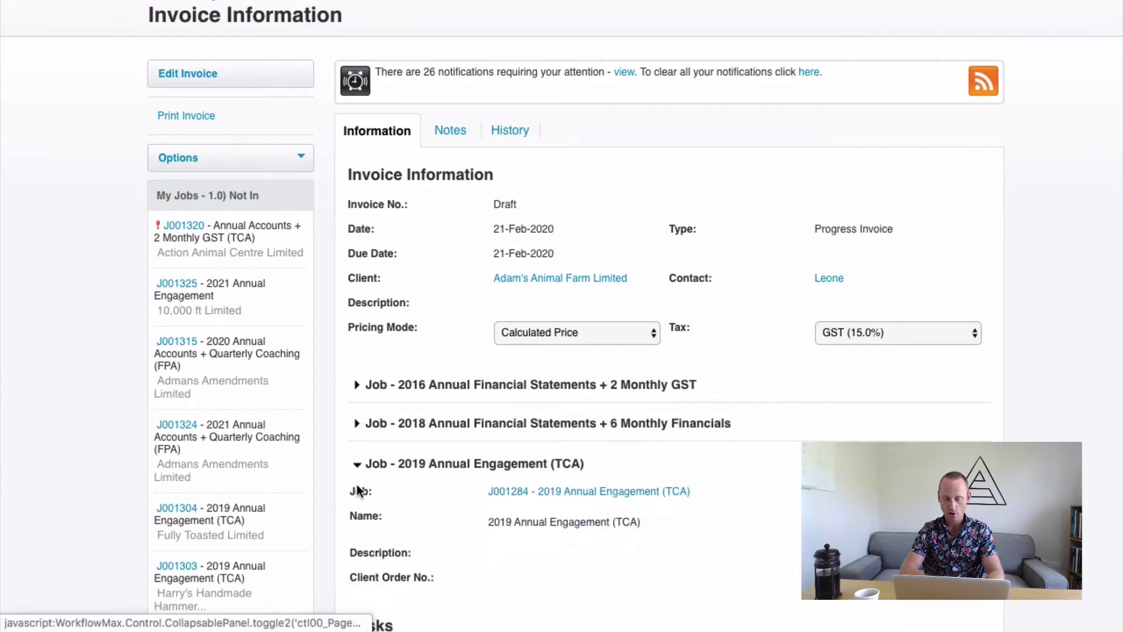
pyautogui.click(357, 464)
pyautogui.scroll(-3, 648, 451)
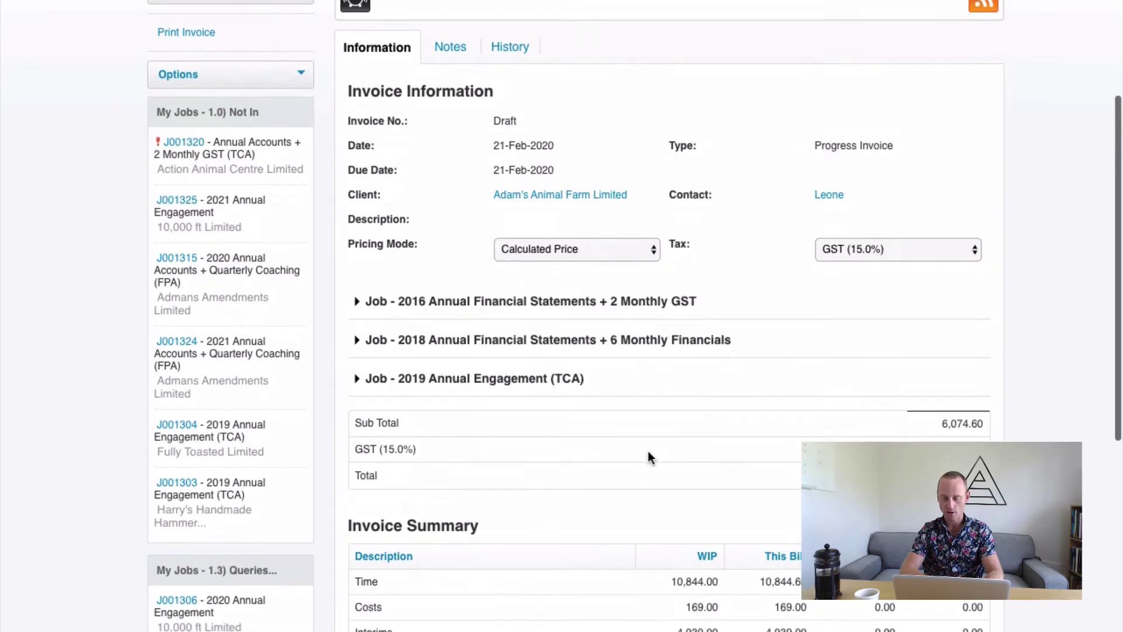
pyautogui.scroll(-3, 648, 451)
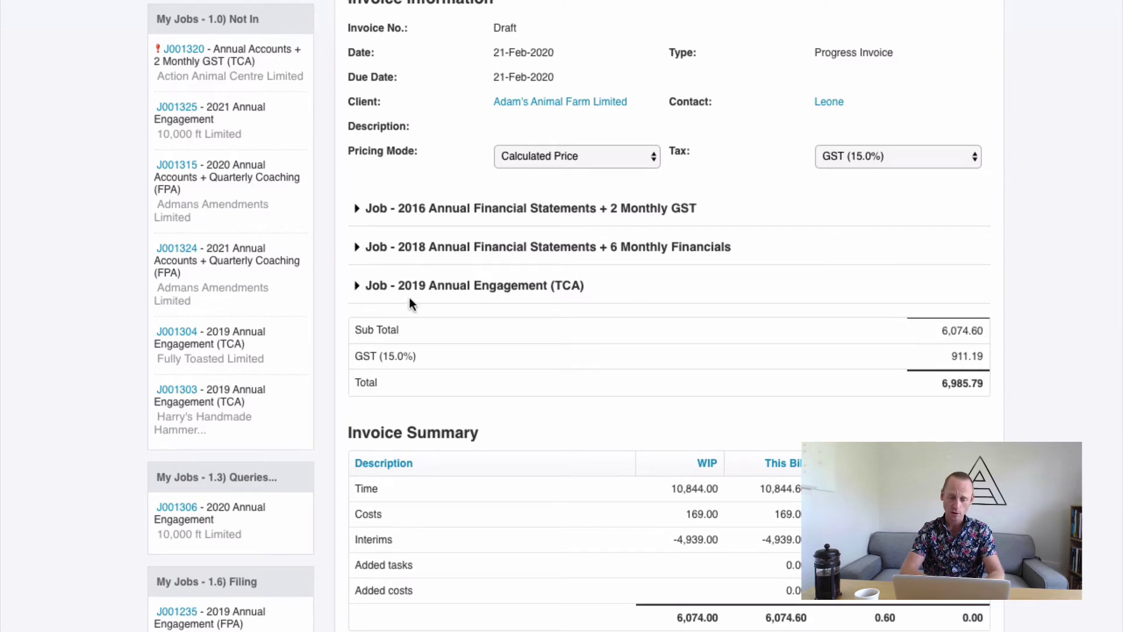
# Expand the 2016, 2018 and 2019 Annual Engagement job sections and review their tasks and costs.
pyautogui.click(358, 210)
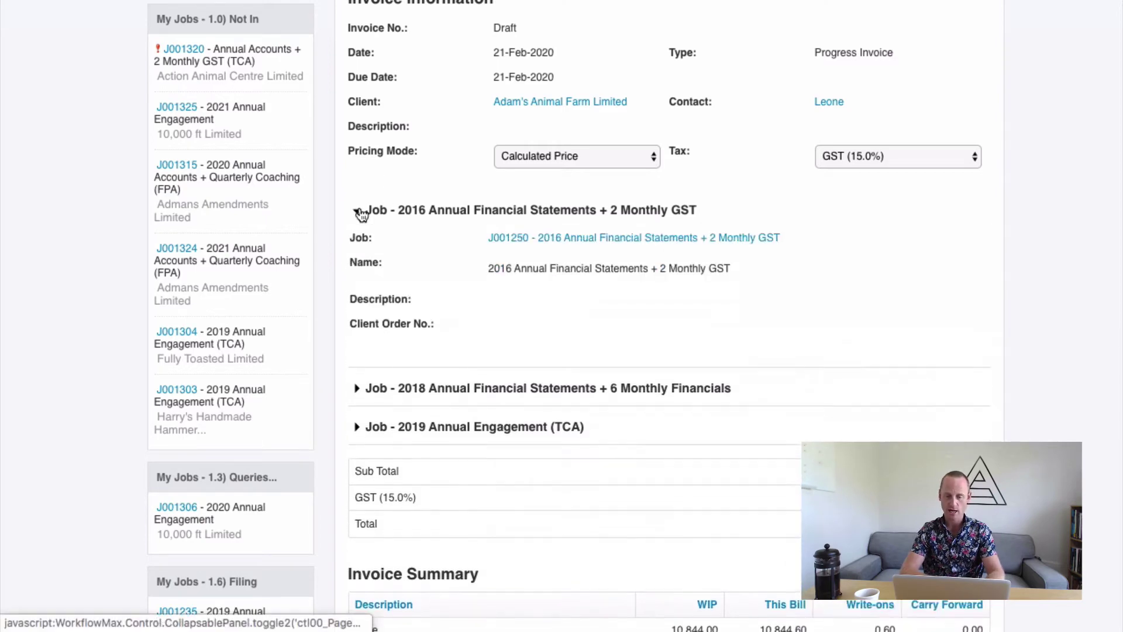
pyautogui.scroll(-3, 482, 378)
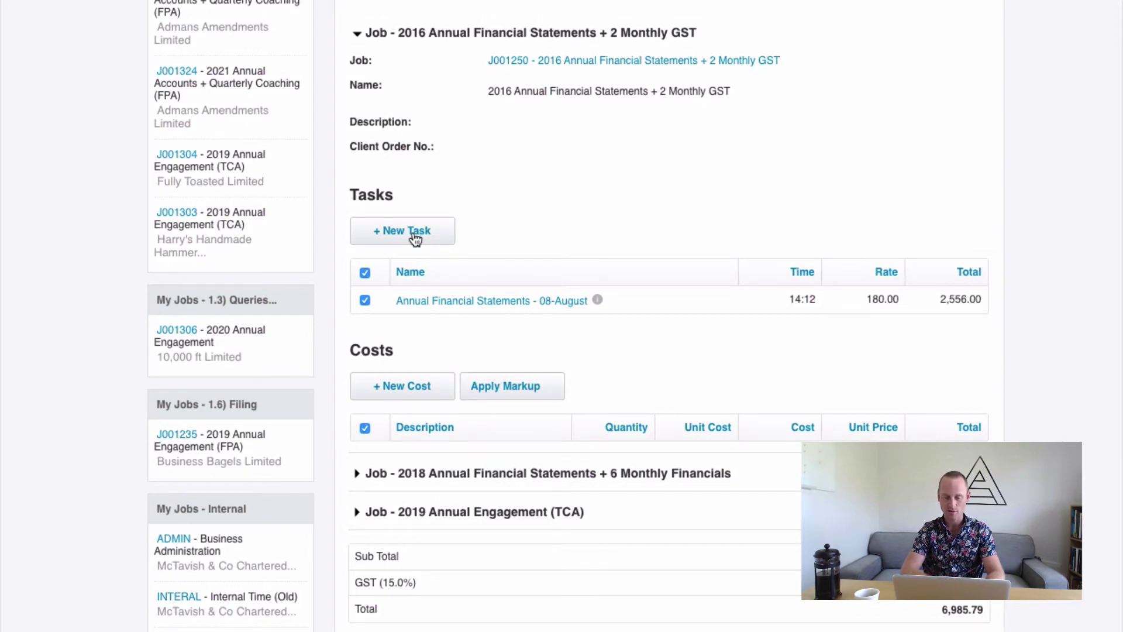
pyautogui.click(358, 472)
pyautogui.scroll(-6, 547, 436)
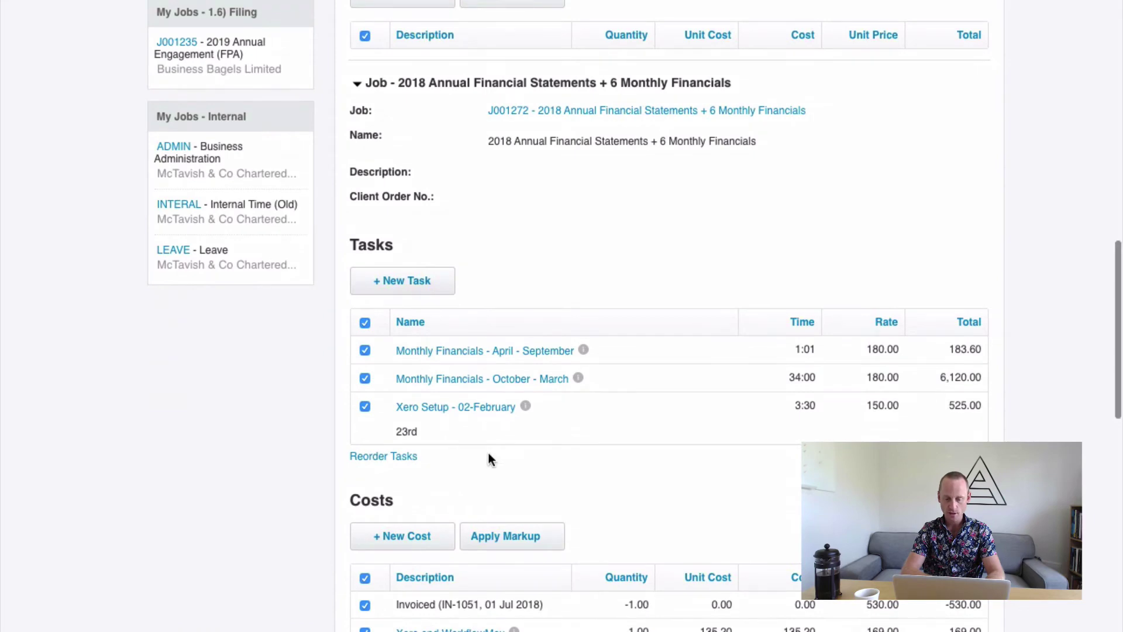
pyautogui.scroll(-7, 486, 459)
pyautogui.scroll(-4, 400, 373)
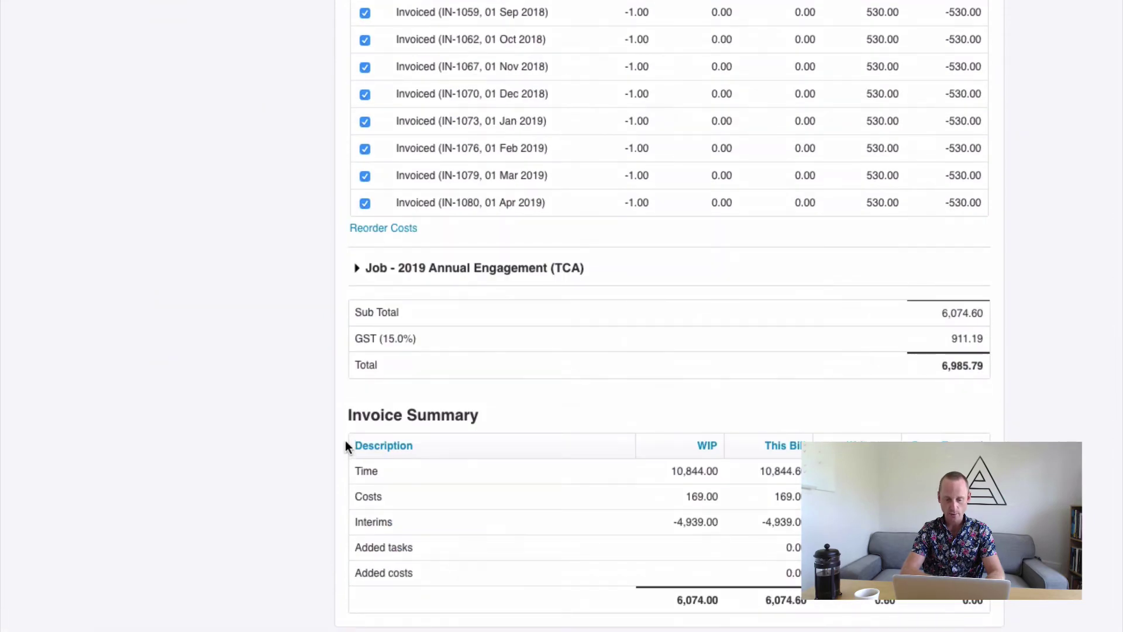
pyautogui.click(360, 271)
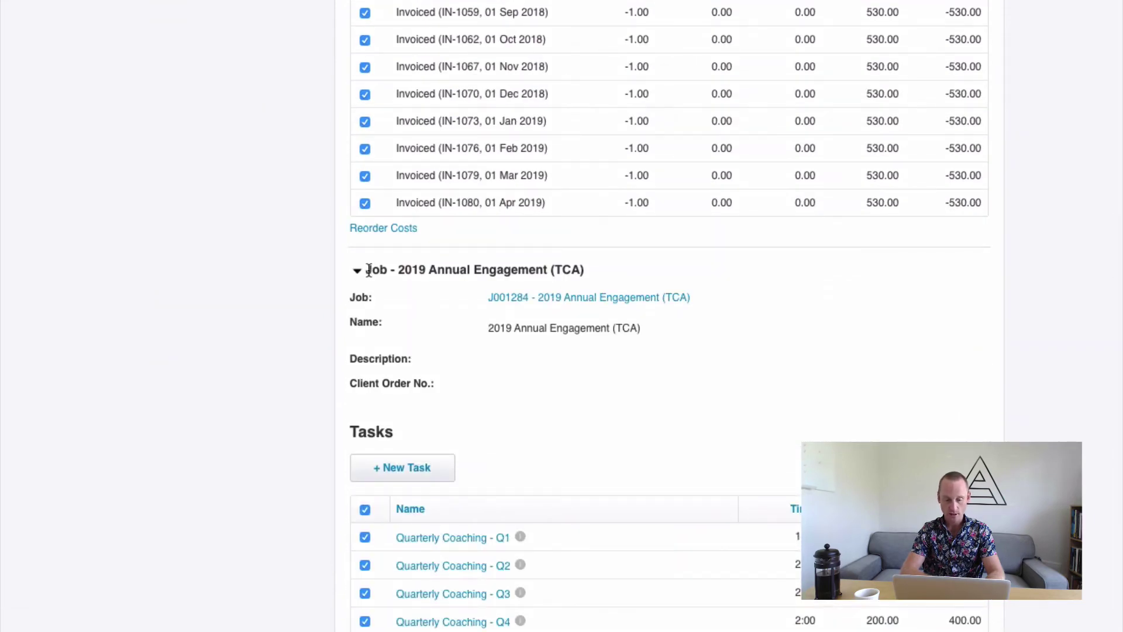
pyautogui.scroll(-4, 644, 455)
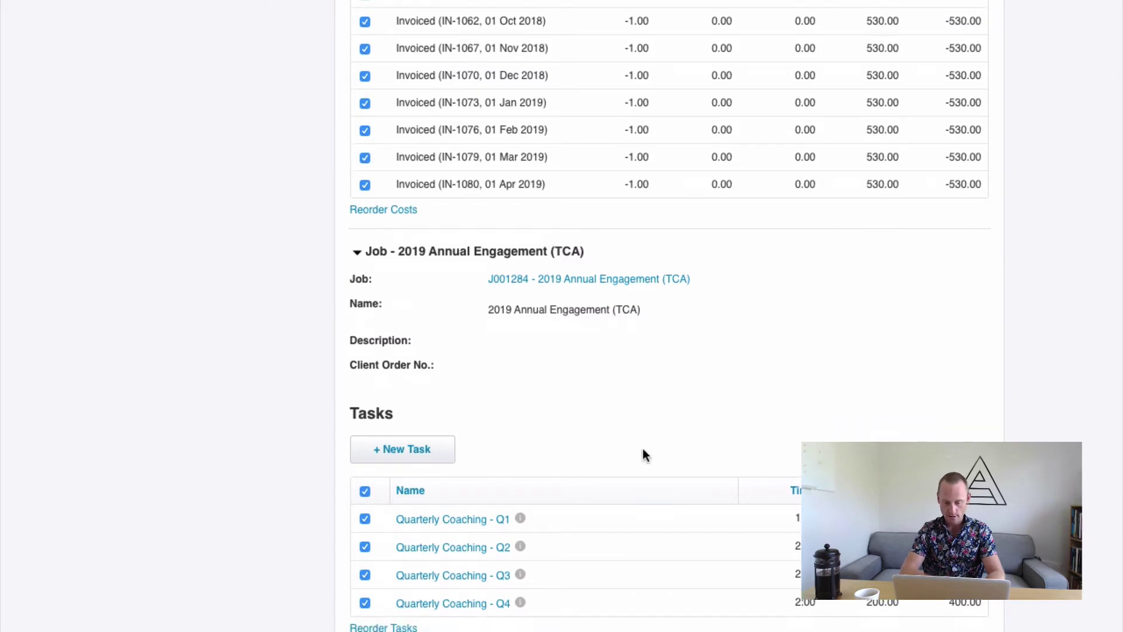
pyautogui.scroll(5, 643, 455)
pyautogui.scroll(10, 642, 455)
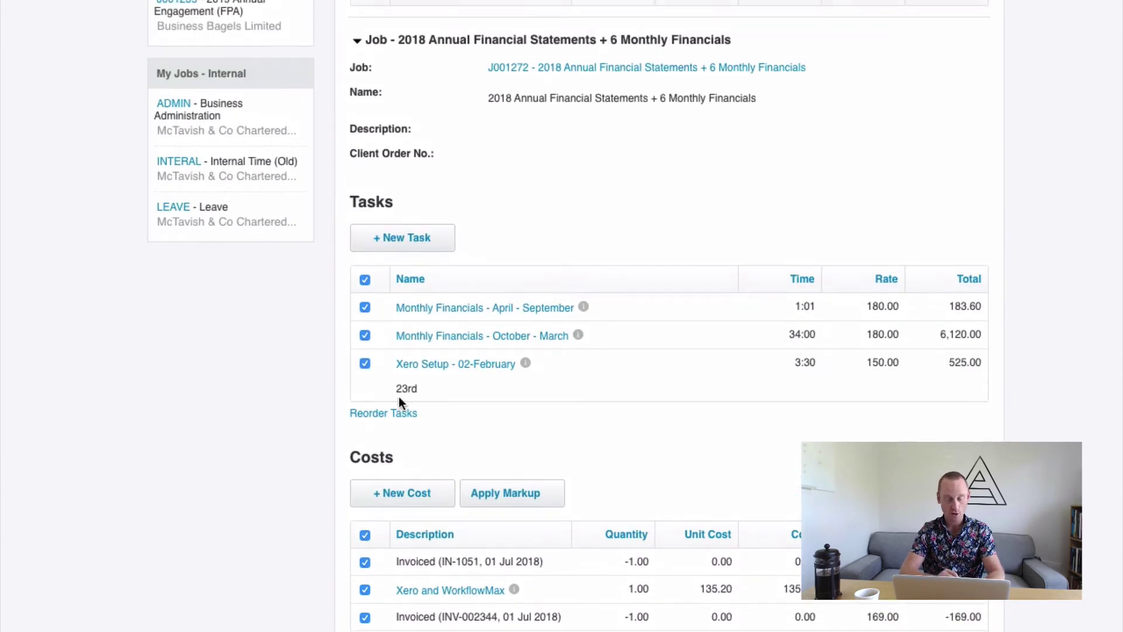
pyautogui.scroll(10, 431, 488)
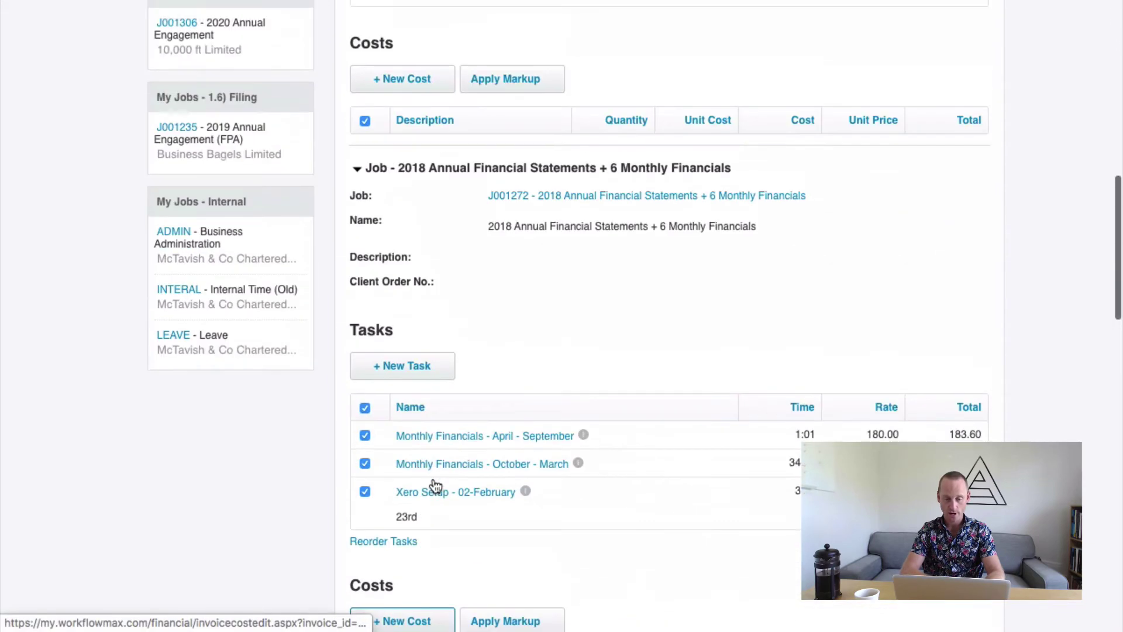
pyautogui.scroll(-4, 436, 485)
pyautogui.click(443, 305)
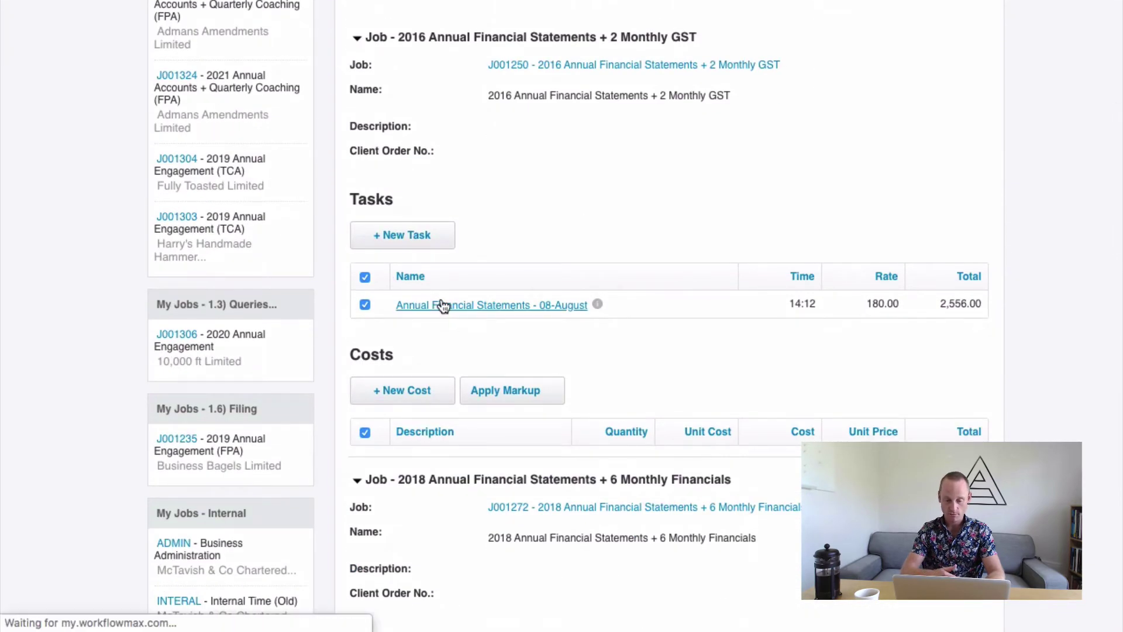
pyautogui.scroll(-8, 623, 418)
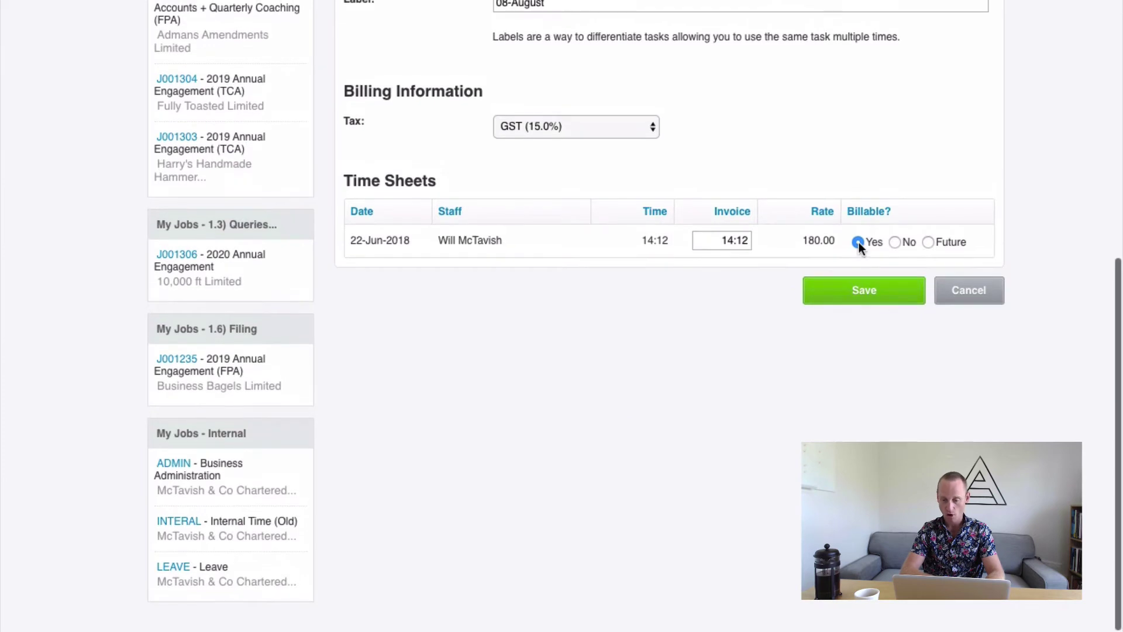
pyautogui.moveTo(797, 252); pyautogui.dragTo(781, 247)
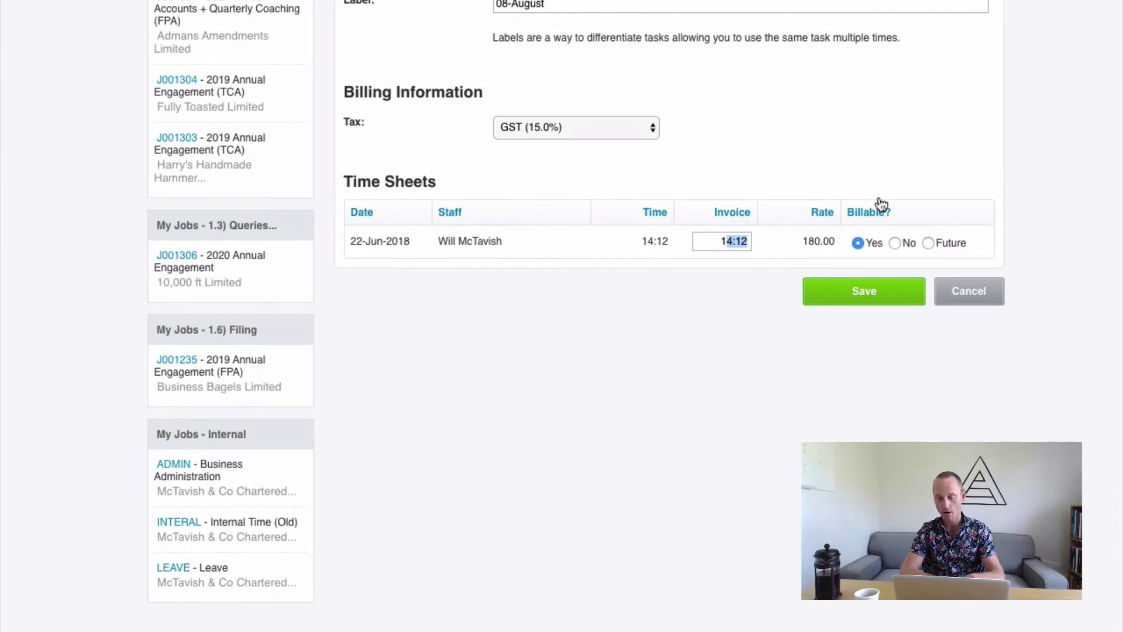
pyautogui.click(956, 301)
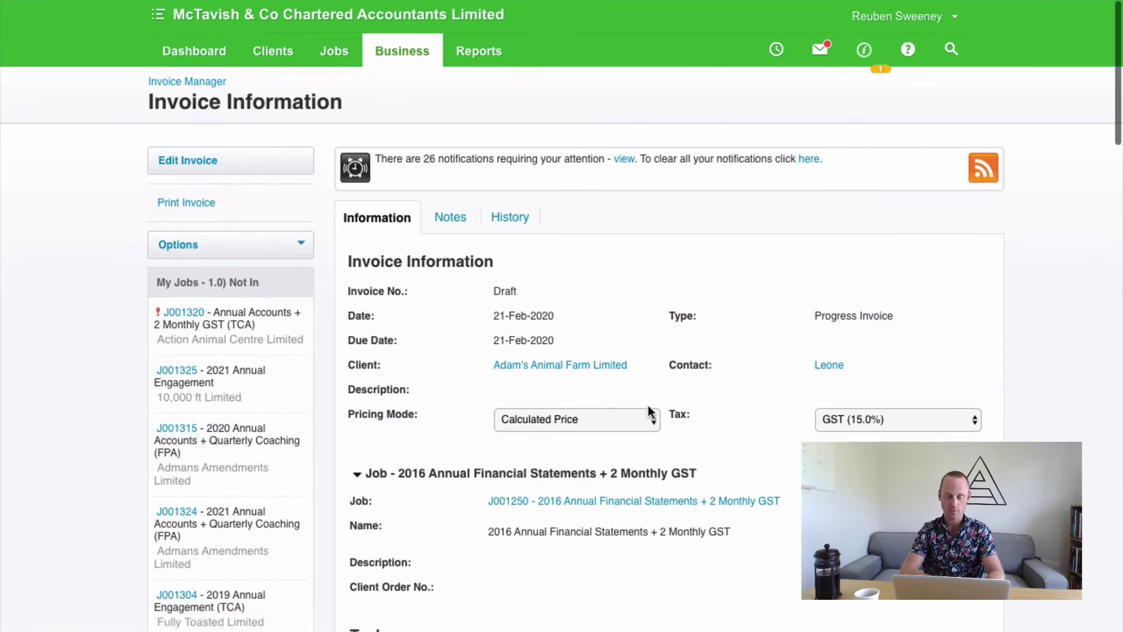
# Switch the invoice Pricing Mode to Fixed Price and review the new 6,847.79 total.
pyautogui.scroll(-2, 648, 409)
pyautogui.scroll(-4, 441, 386)
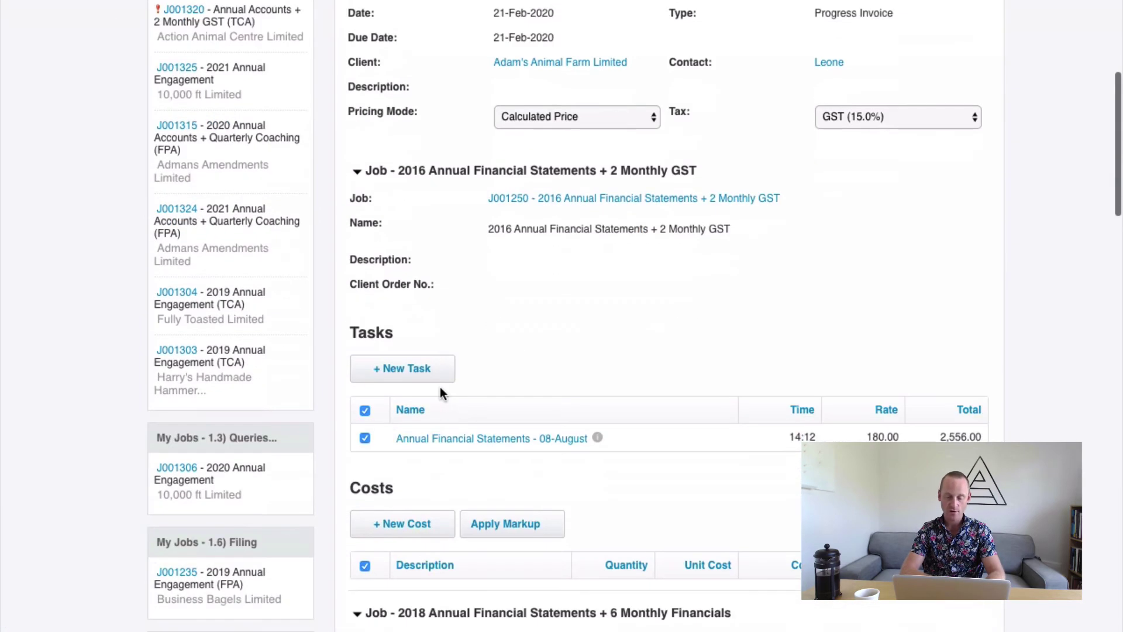
pyautogui.scroll(-3, 440, 387)
pyautogui.scroll(4, 752, 289)
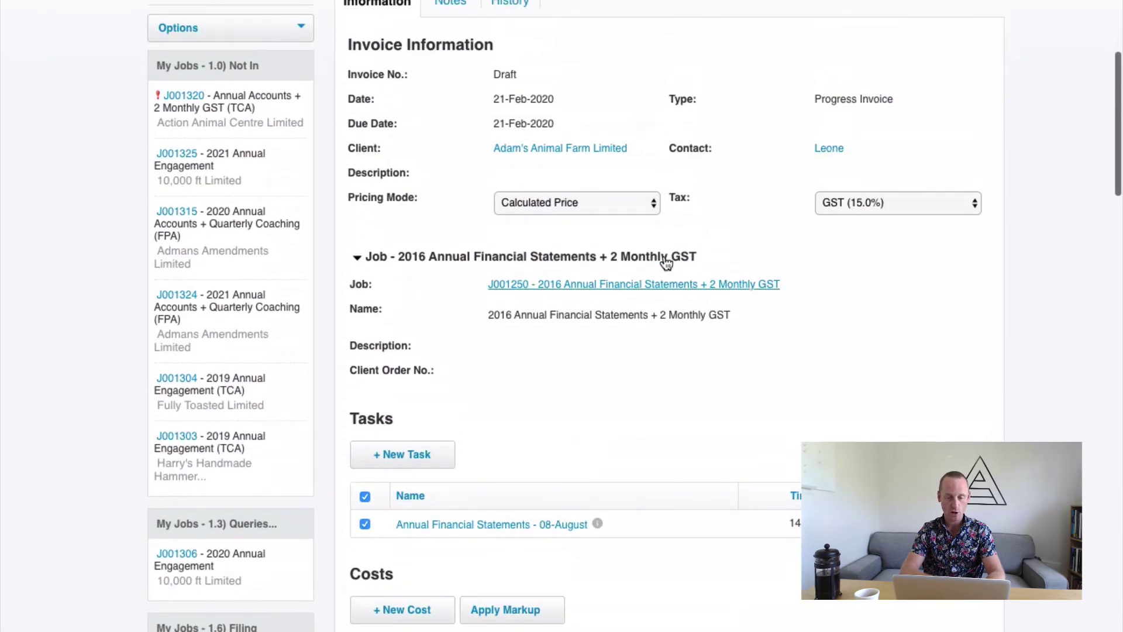
pyautogui.click(525, 201)
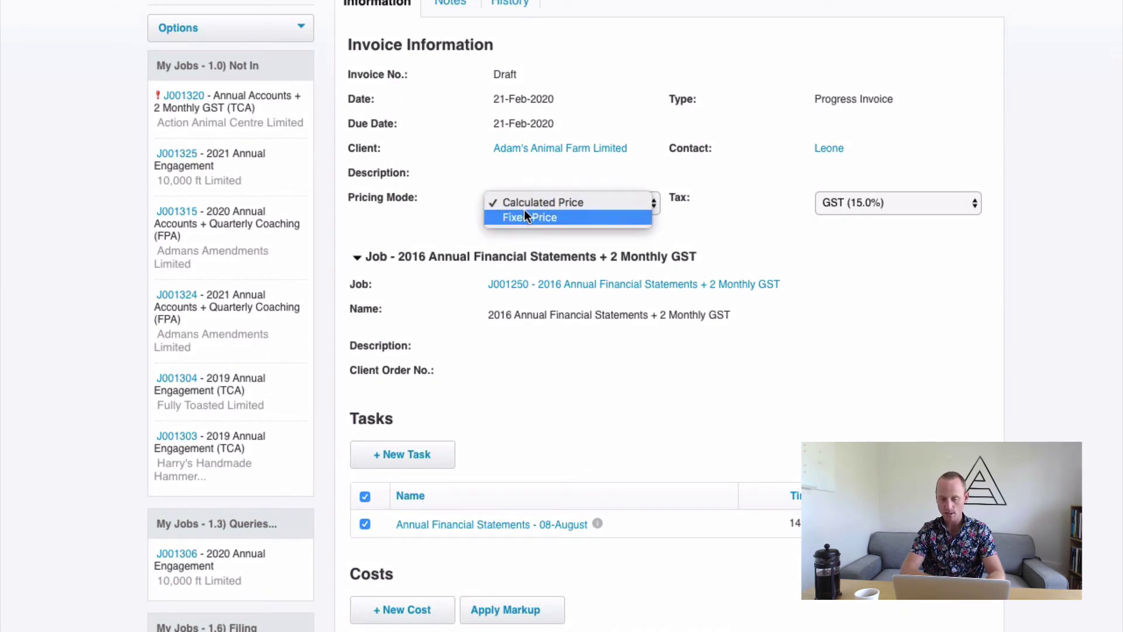
pyautogui.click(527, 217)
pyautogui.scroll(-1, 585, 409)
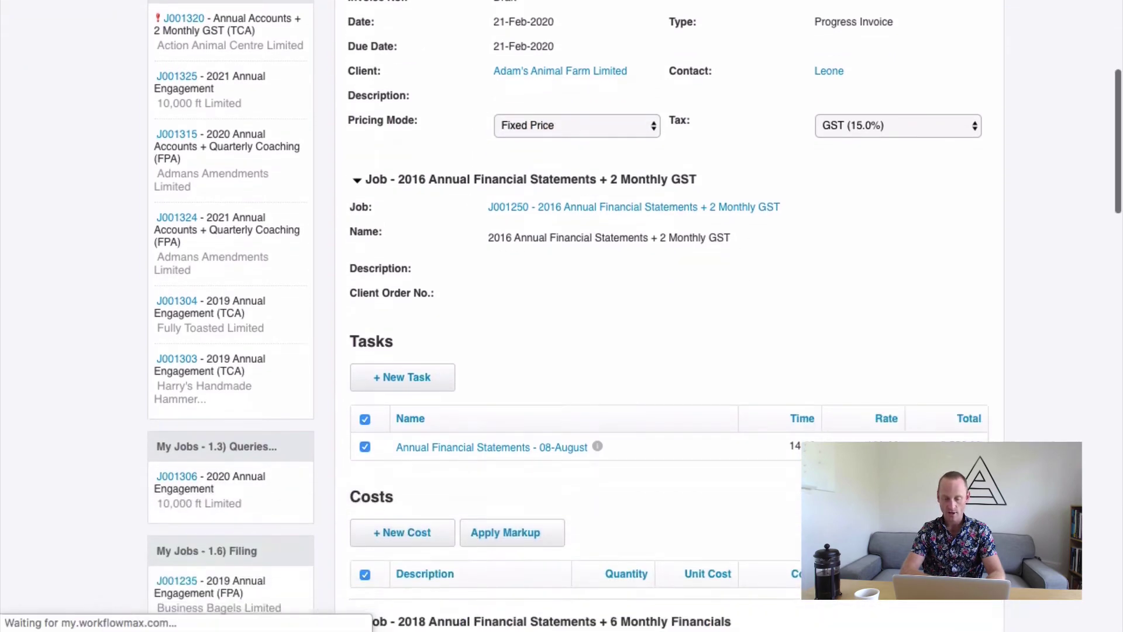
pyautogui.scroll(-2, 884, 440)
pyautogui.scroll(-10, 885, 440)
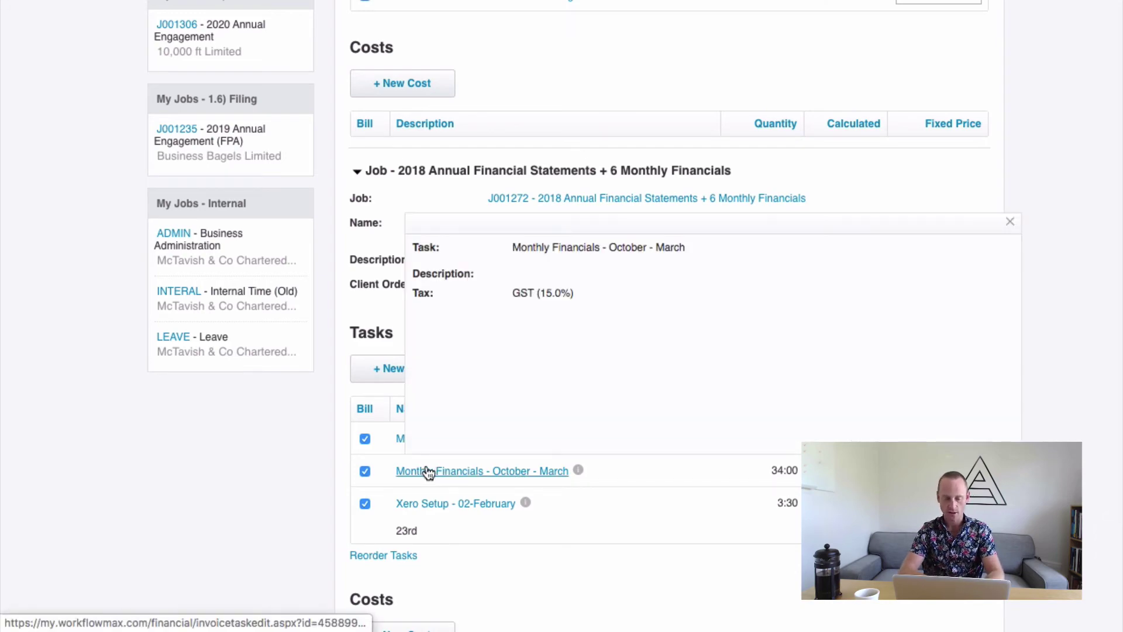
pyautogui.scroll(-20, 296, 501)
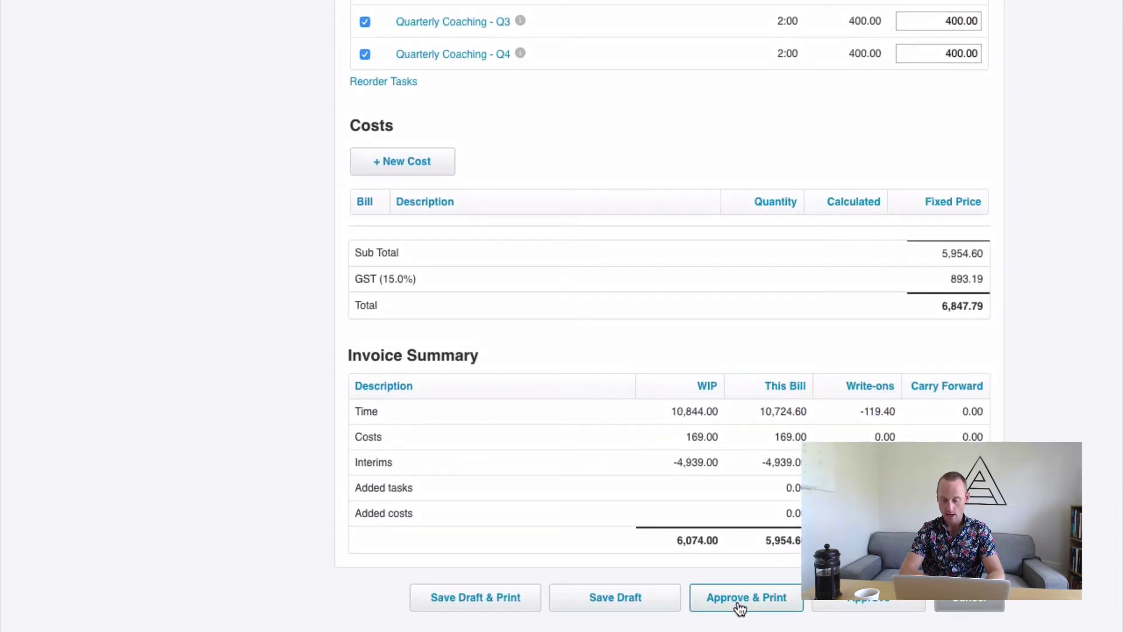
# Approve the invoice for printing with the Multi-job Invoice template.
pyautogui.click(738, 603)
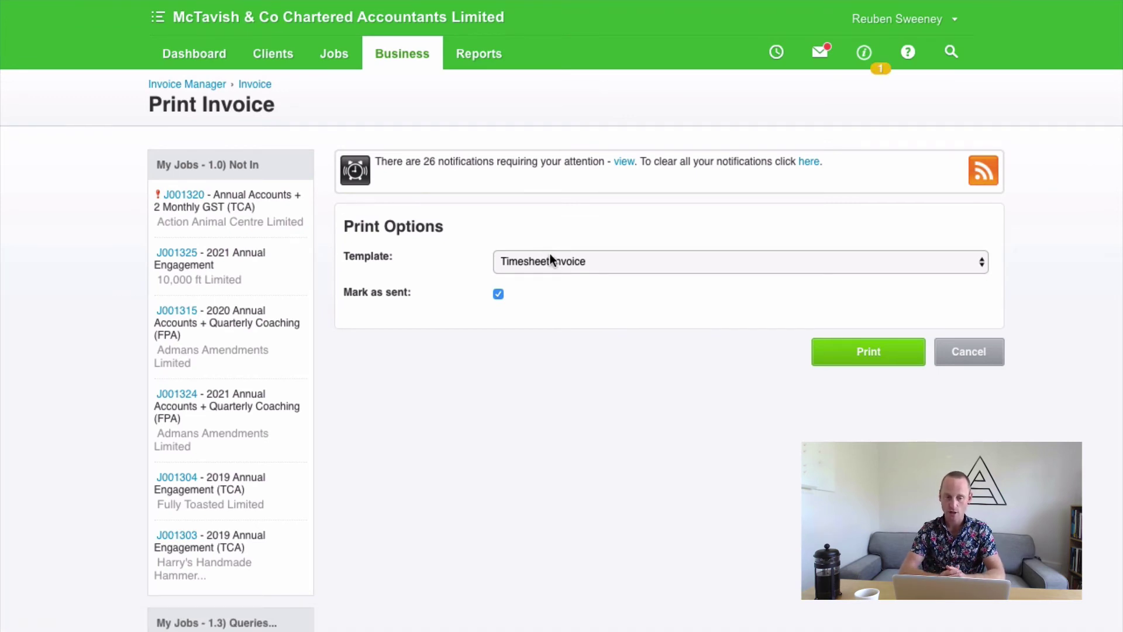
pyautogui.click(520, 254)
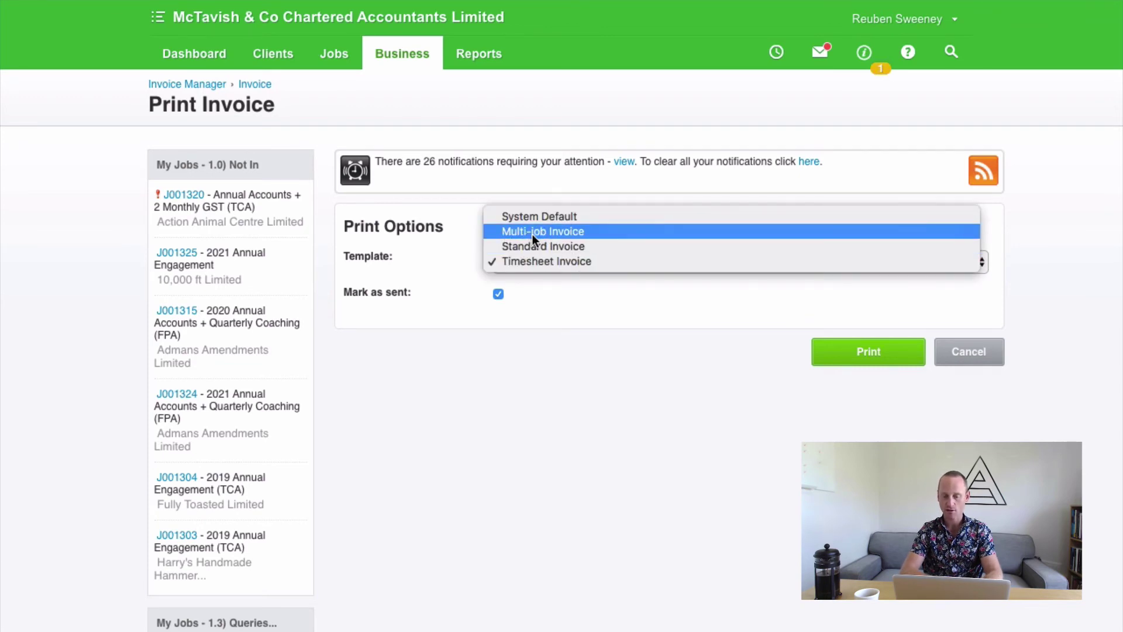
pyautogui.click(525, 233)
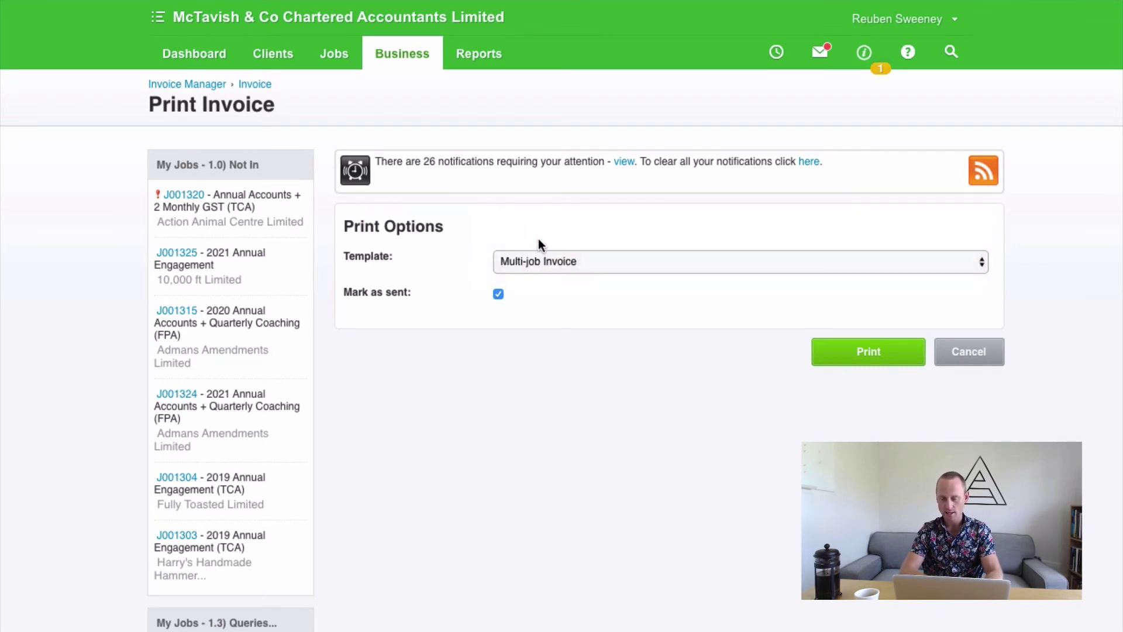
# Print tax invoice I000039 and scroll through the generated PDF's job sections.
pyautogui.click(847, 354)
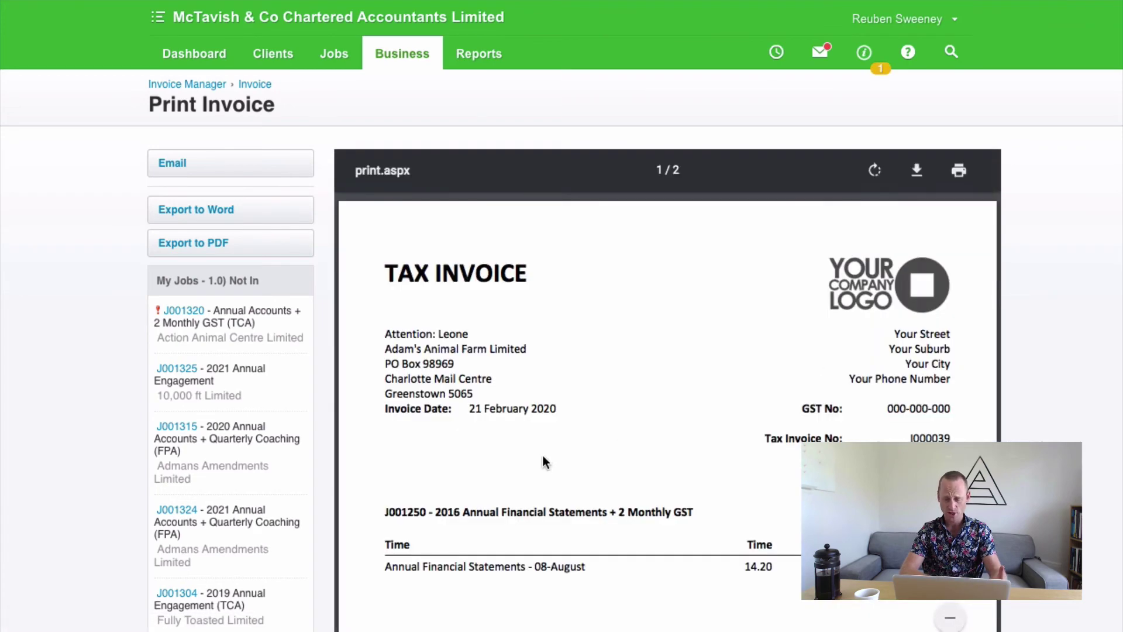
pyautogui.scroll(-3, 598, 437)
pyautogui.scroll(-15, 596, 436)
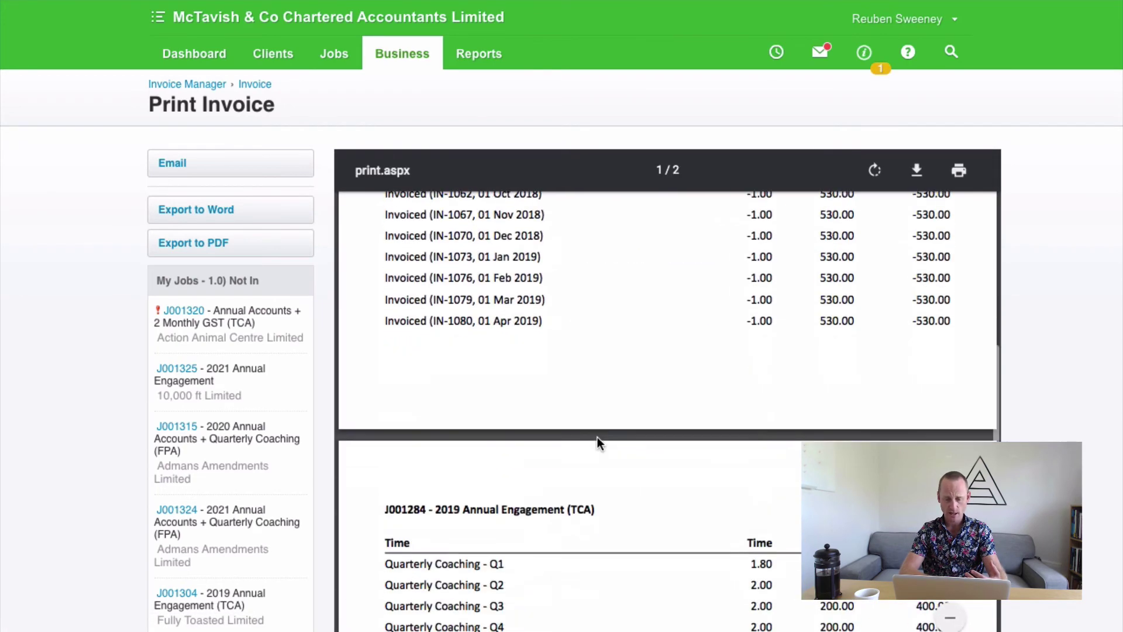
pyautogui.scroll(-7, 597, 436)
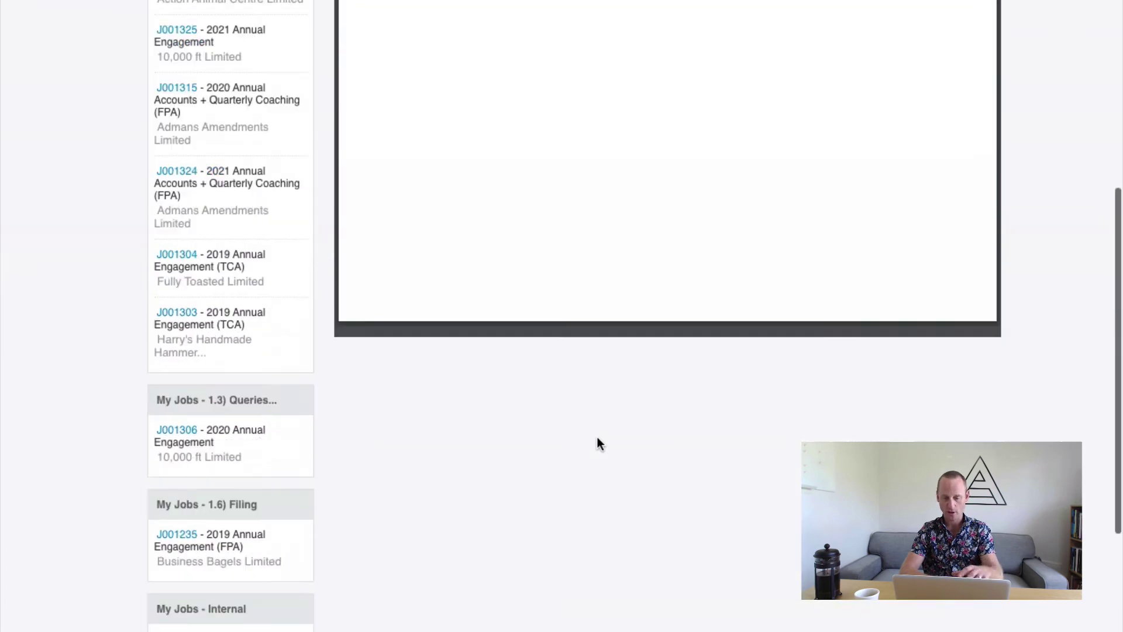
pyautogui.scroll(3, 622, 317)
pyautogui.scroll(15, 622, 317)
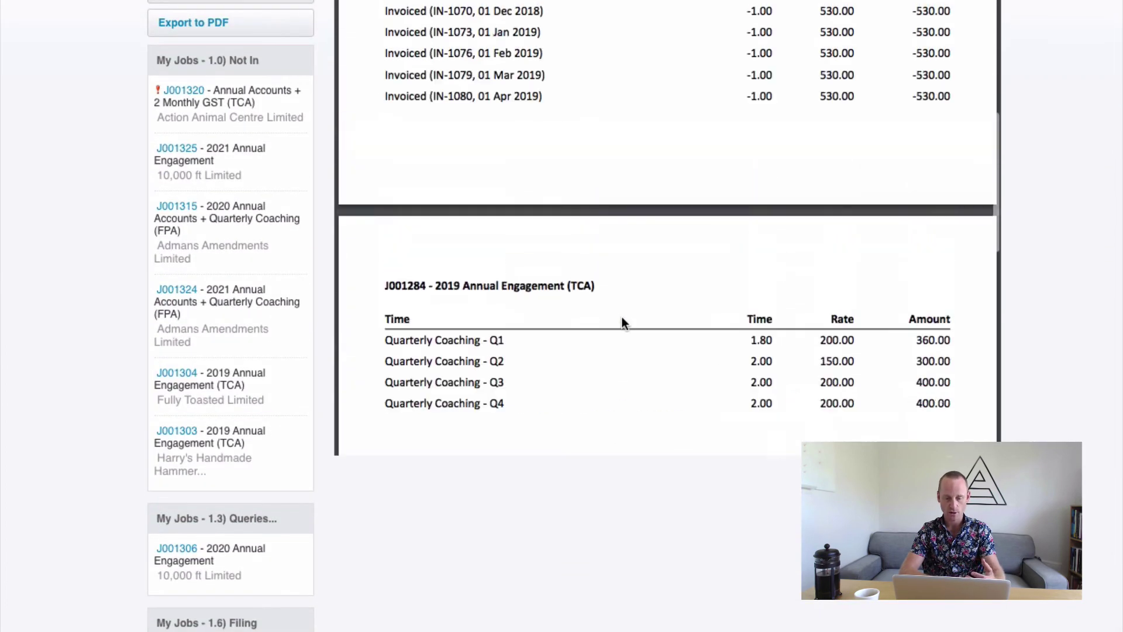
pyautogui.scroll(-2, 621, 317)
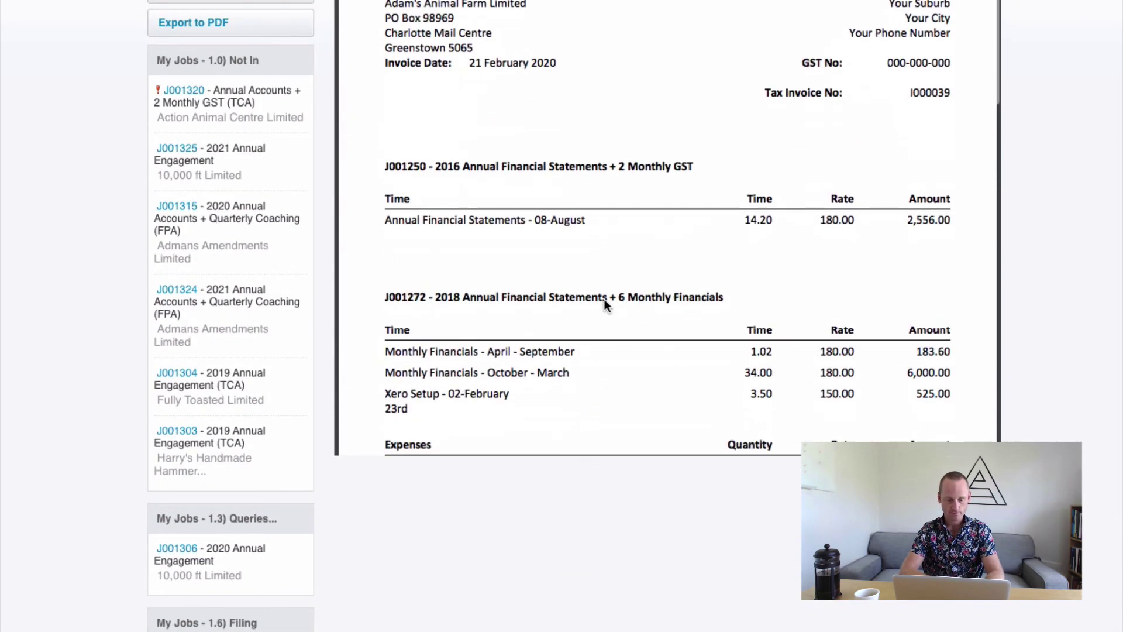
pyautogui.scroll(-3, 448, 199)
pyautogui.scroll(-1, 449, 202)
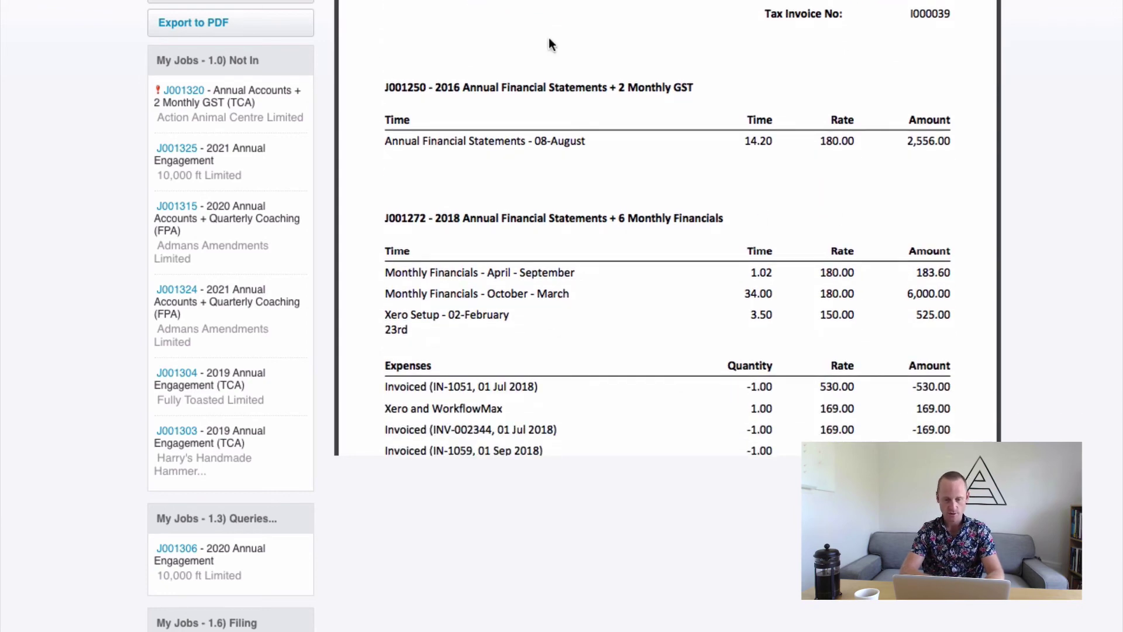
# Highlight the J001250 job heading, then clear it and review the remaining time and expense tables.
pyautogui.moveTo(385, 90); pyautogui.dragTo(693, 88)
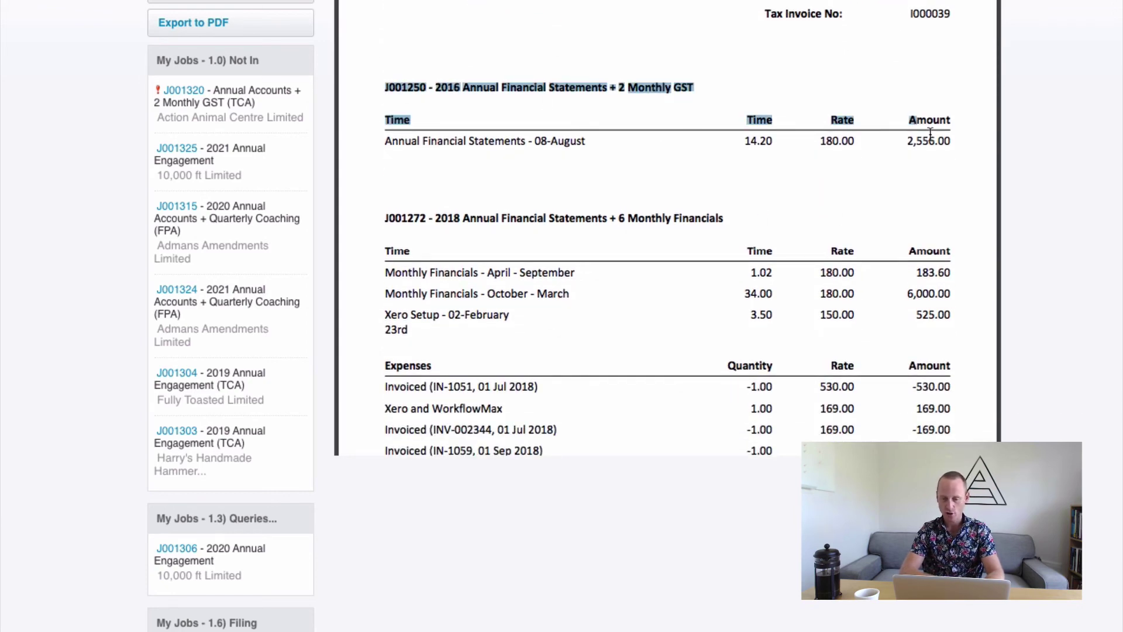
pyautogui.click(913, 130)
pyautogui.scroll(-2, 451, 343)
pyautogui.scroll(-7, 451, 343)
pyautogui.scroll(15, 451, 343)
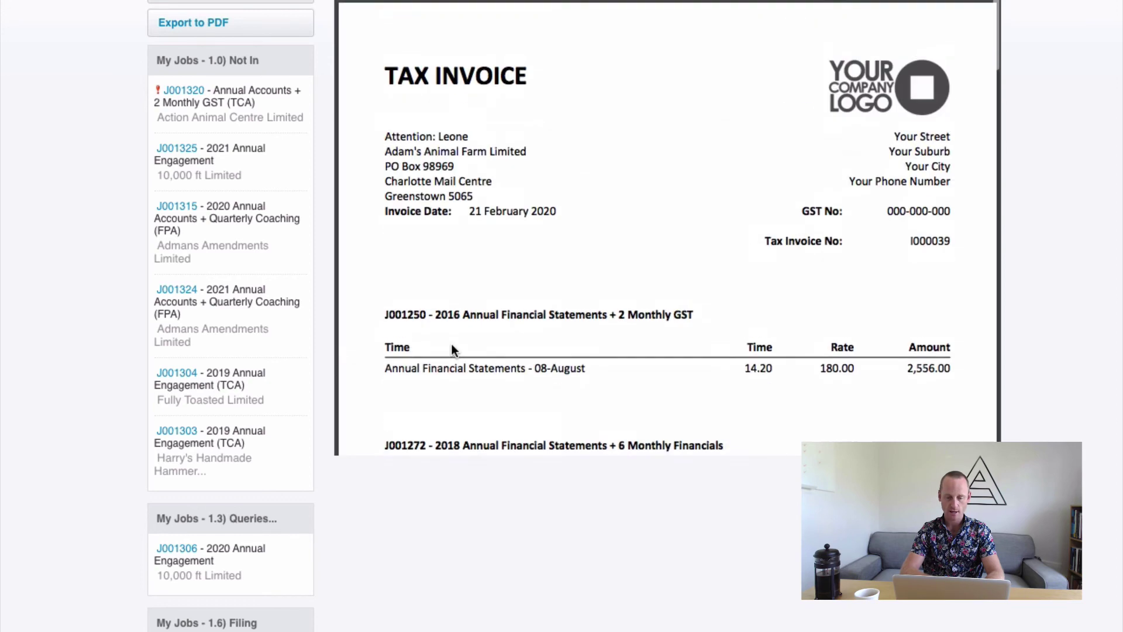
pyautogui.scroll(5, 316, 322)
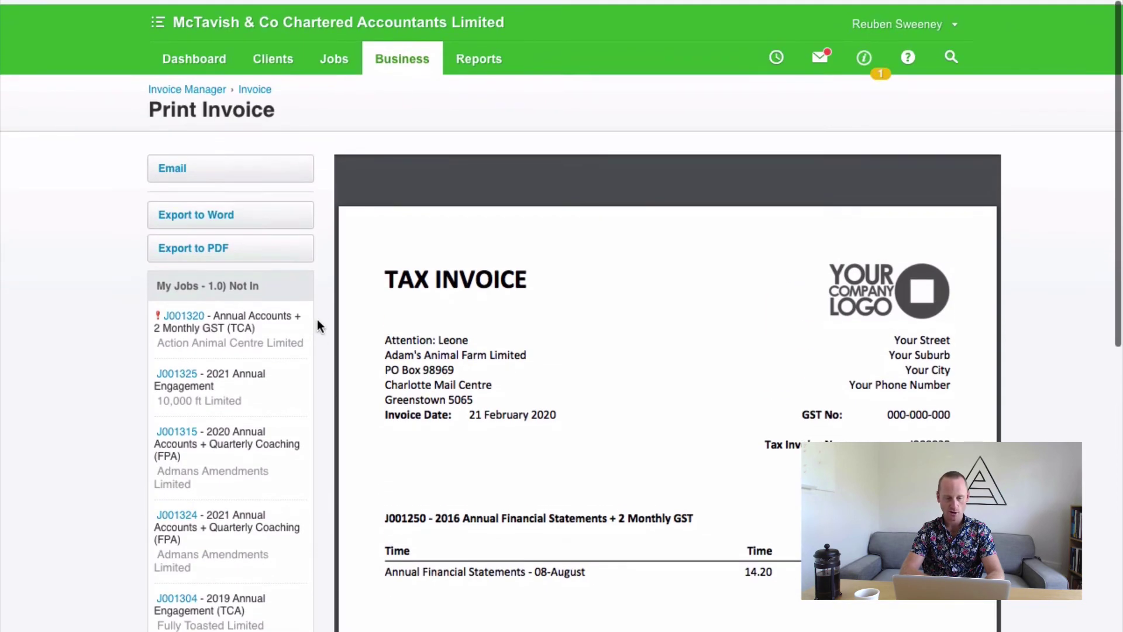
# Bring up the email form for invoice I000039 with the client contact ticked.
pyautogui.click(248, 162)
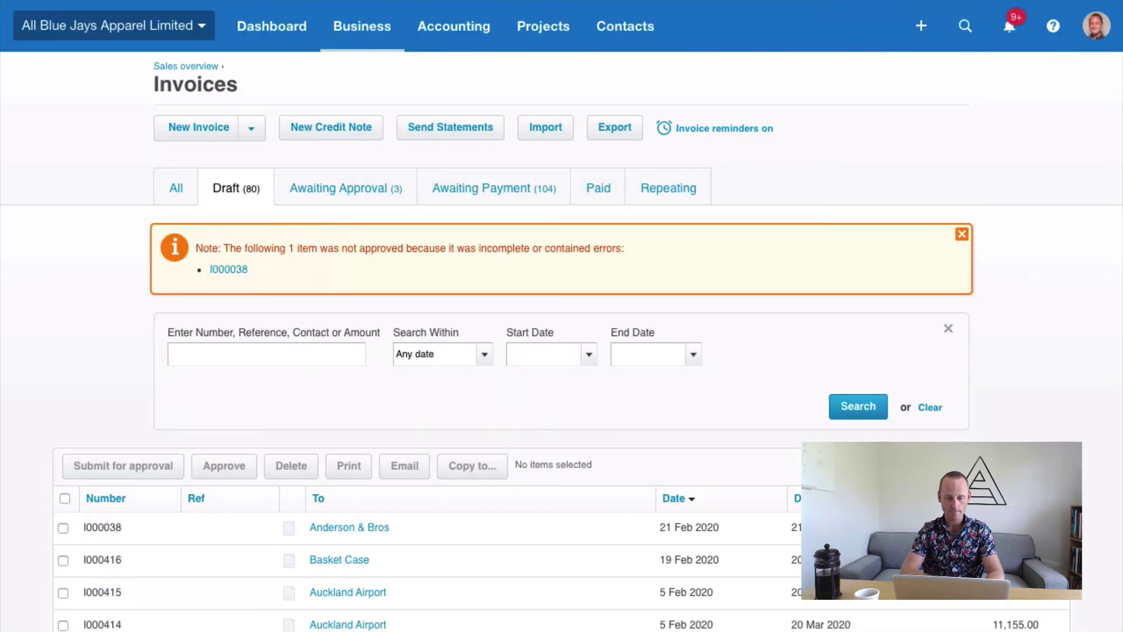
# Go to the Xero dashboard and view the 81 draft invoices owed to you.
pyautogui.scroll(-1, 426, 436)
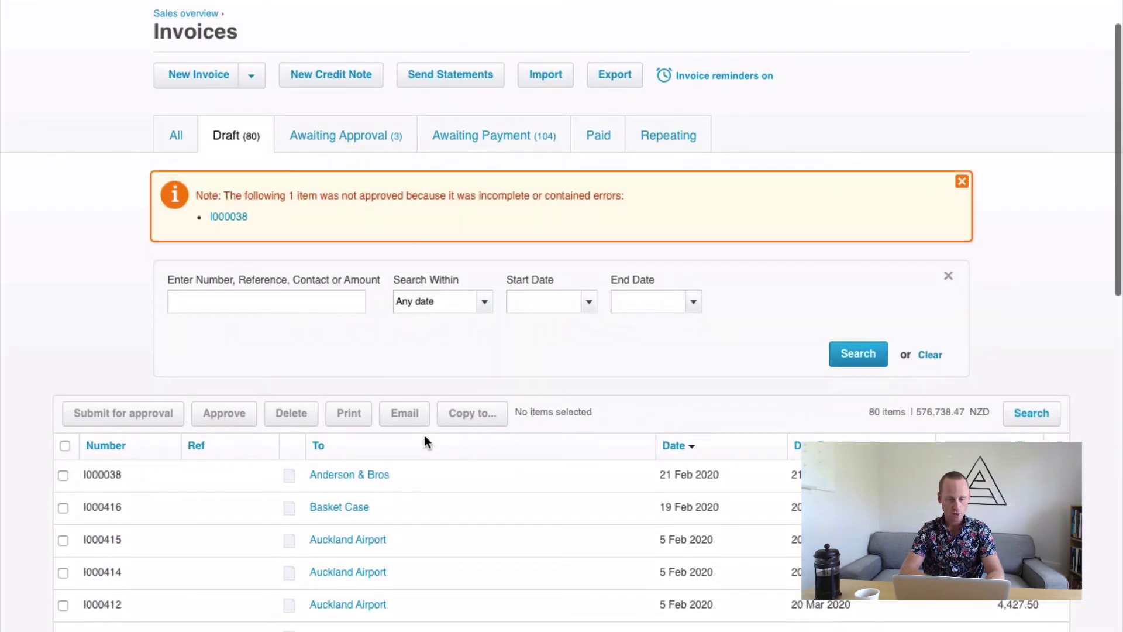
pyautogui.scroll(-3, 424, 436)
pyautogui.scroll(-2, 424, 440)
pyautogui.scroll(10, 142, 133)
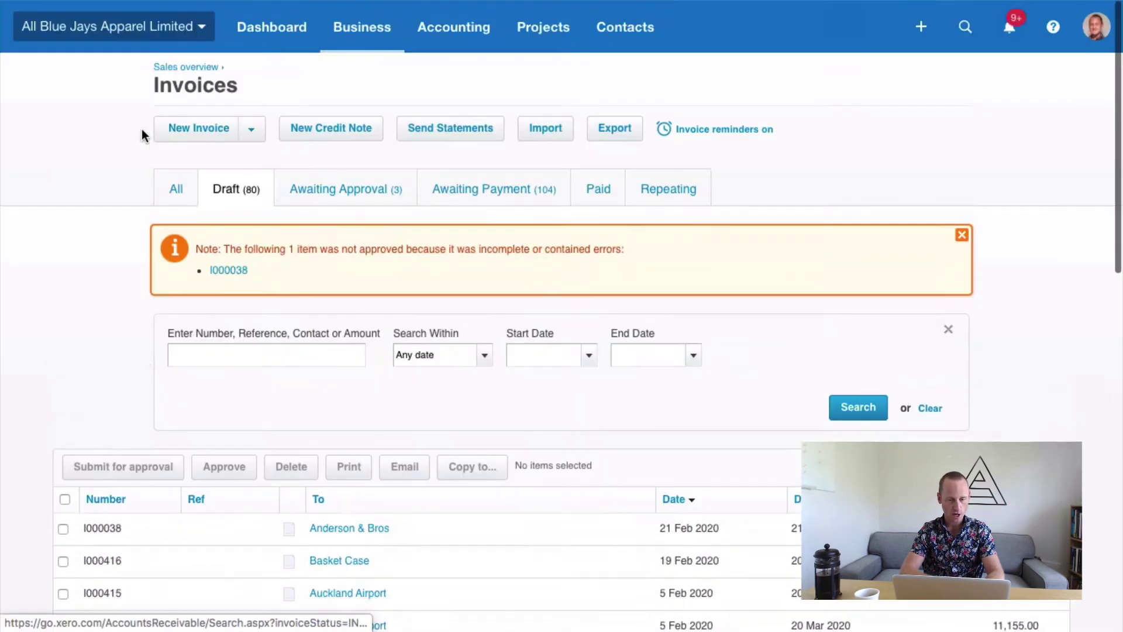
pyautogui.click(240, 41)
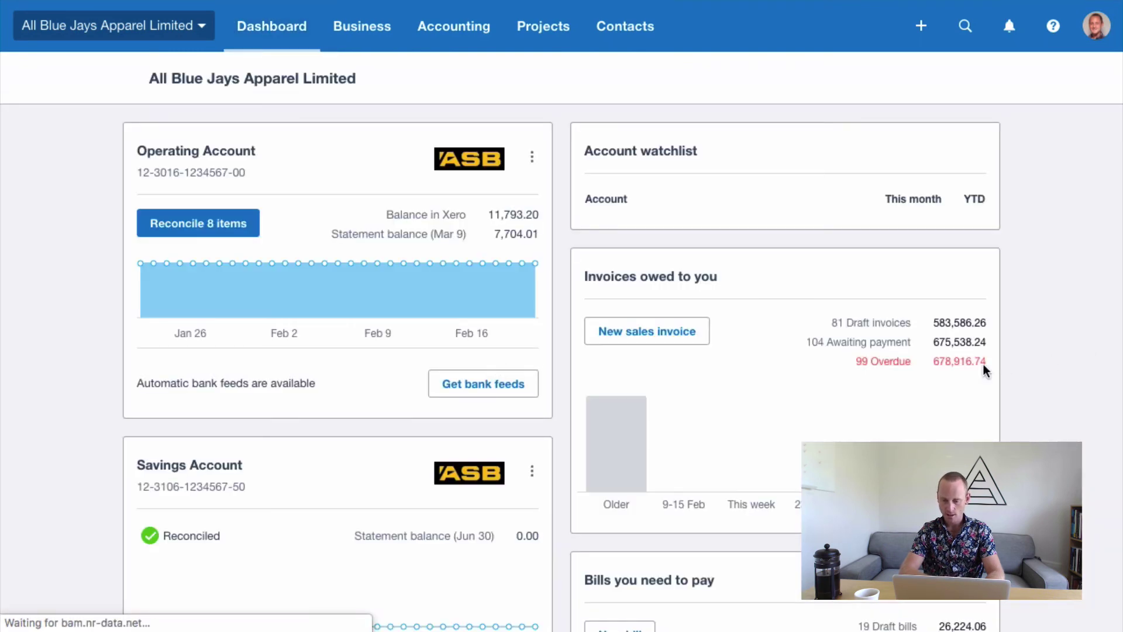
pyautogui.click(843, 364)
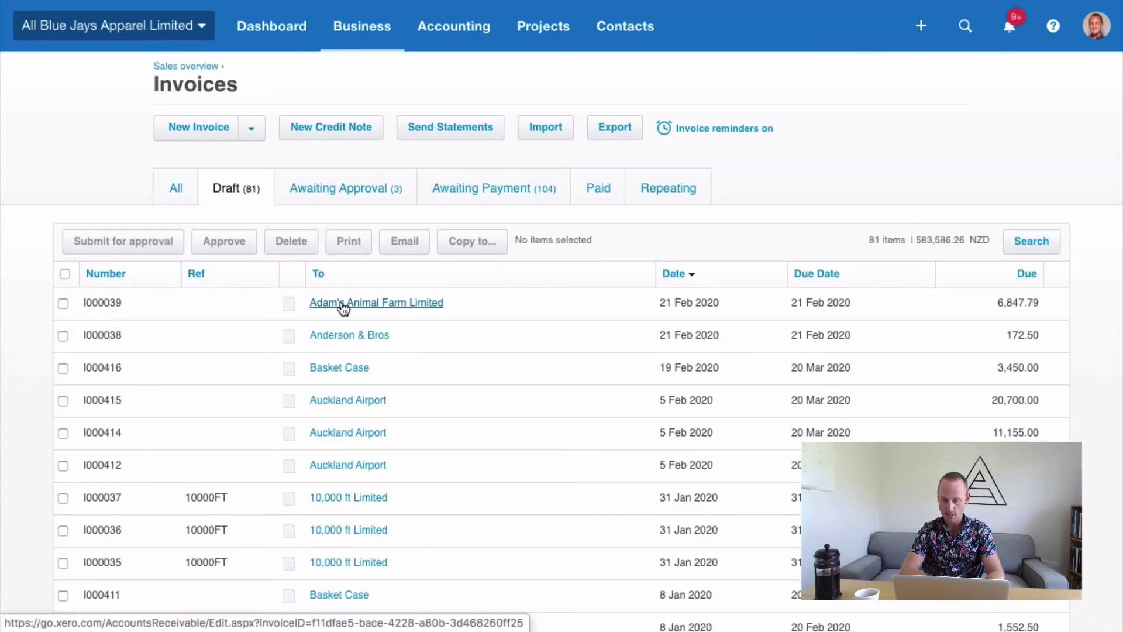
# Open draft invoice I000039 for Adam's Animal Farm Limited in the Edit Invoice page.
pyautogui.click(182, 312)
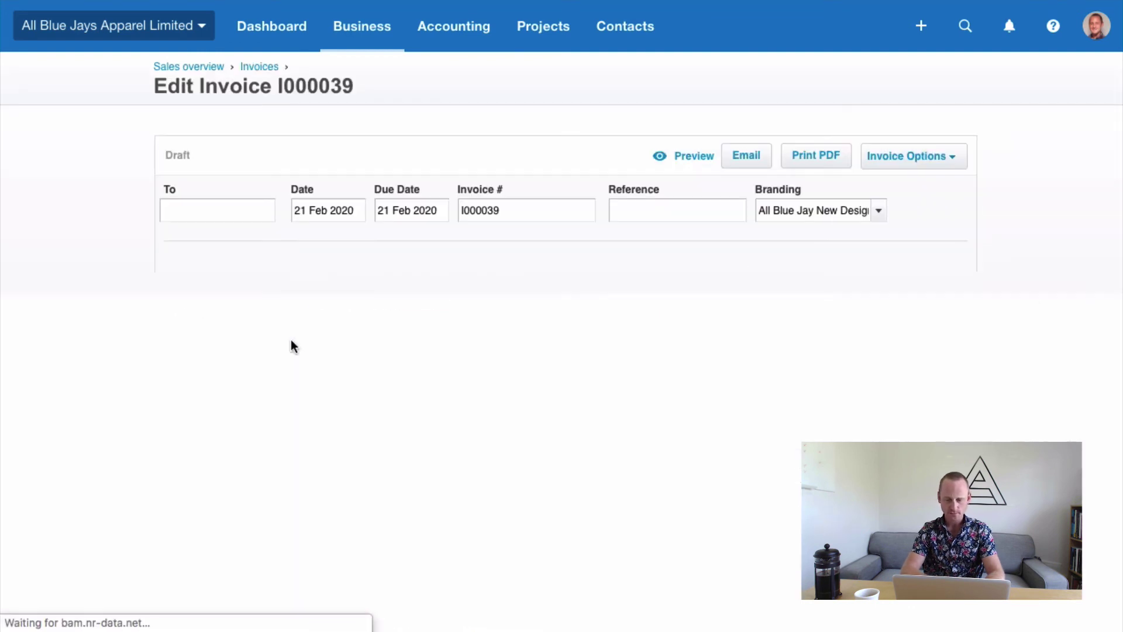